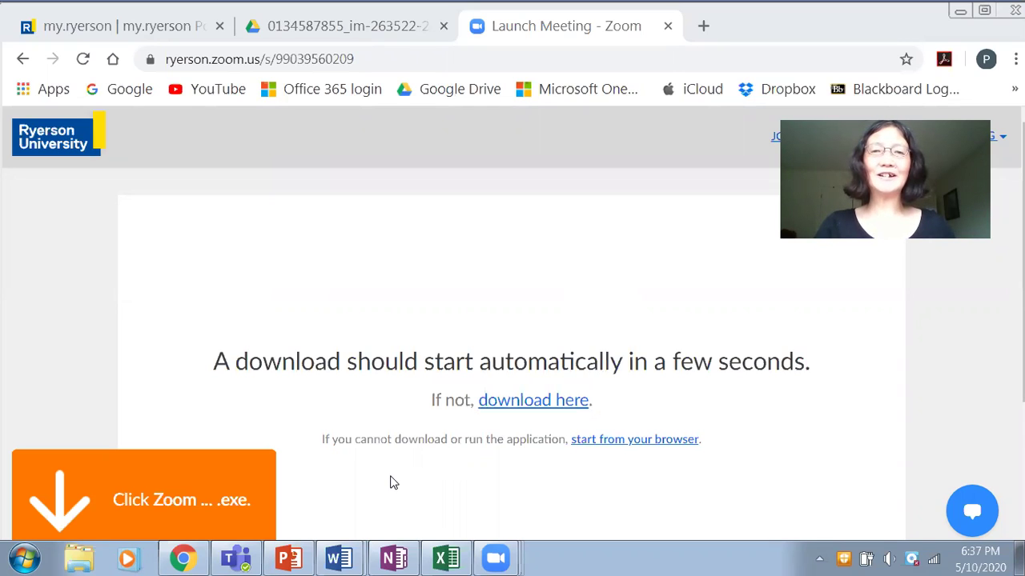
# Step: In the blank Excel workbook, enter =RANDBETWEEN(1,6) in cell A1 and fill it across to D1
pyautogui.click(446, 558)
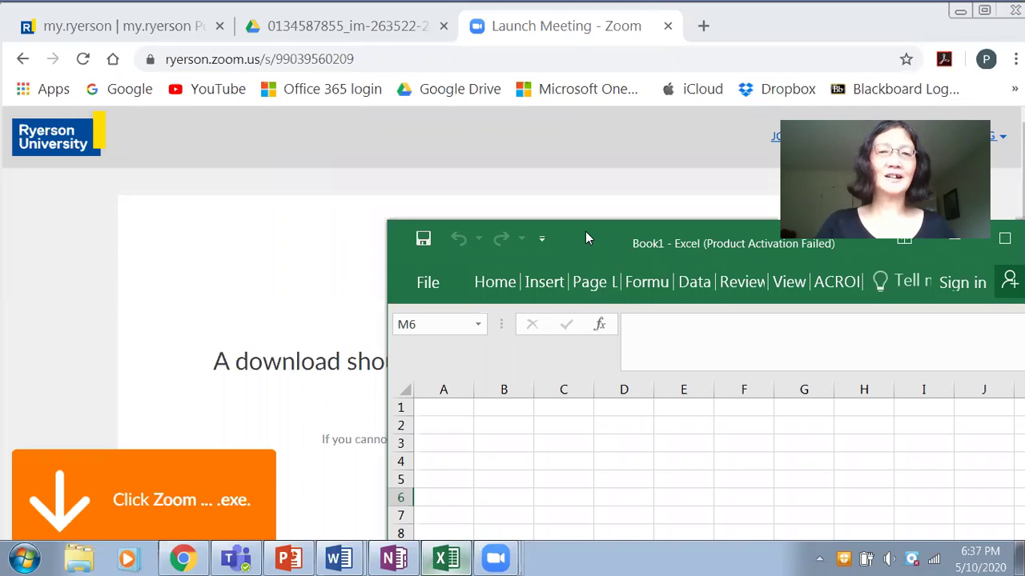
pyautogui.moveTo(585, 231); pyautogui.dragTo(260, 52)
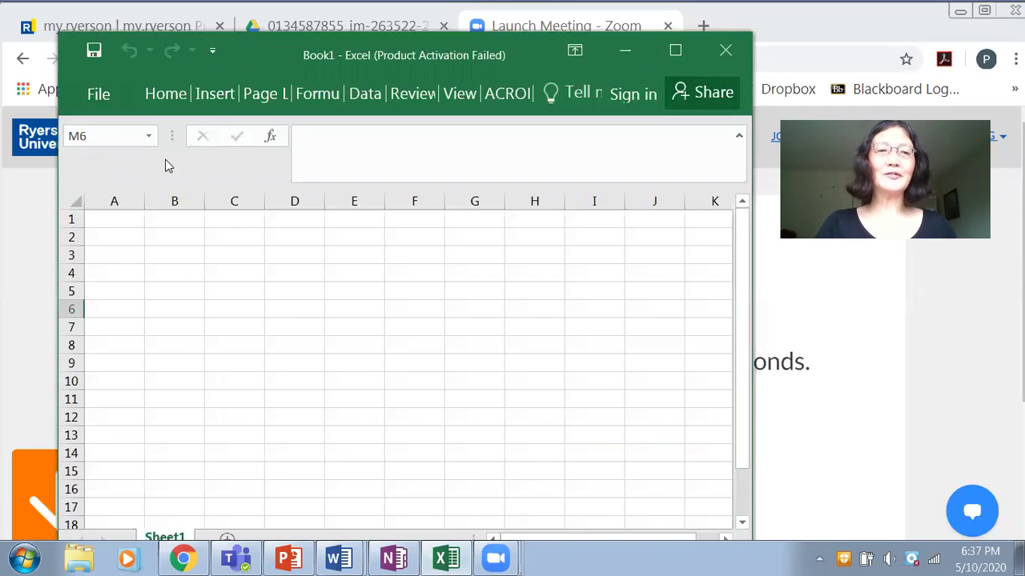
pyautogui.click(119, 221)
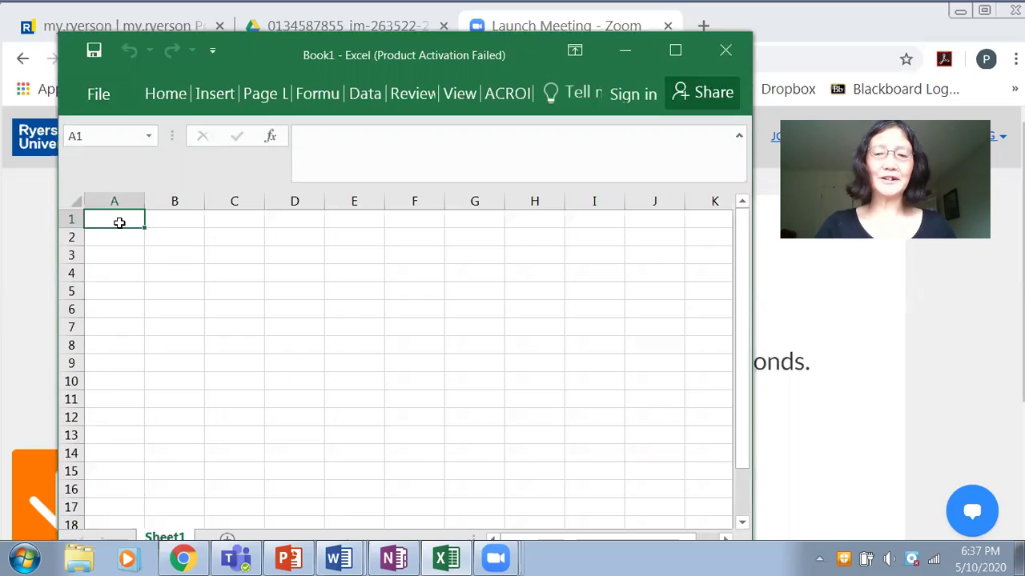
pyautogui.write('=')
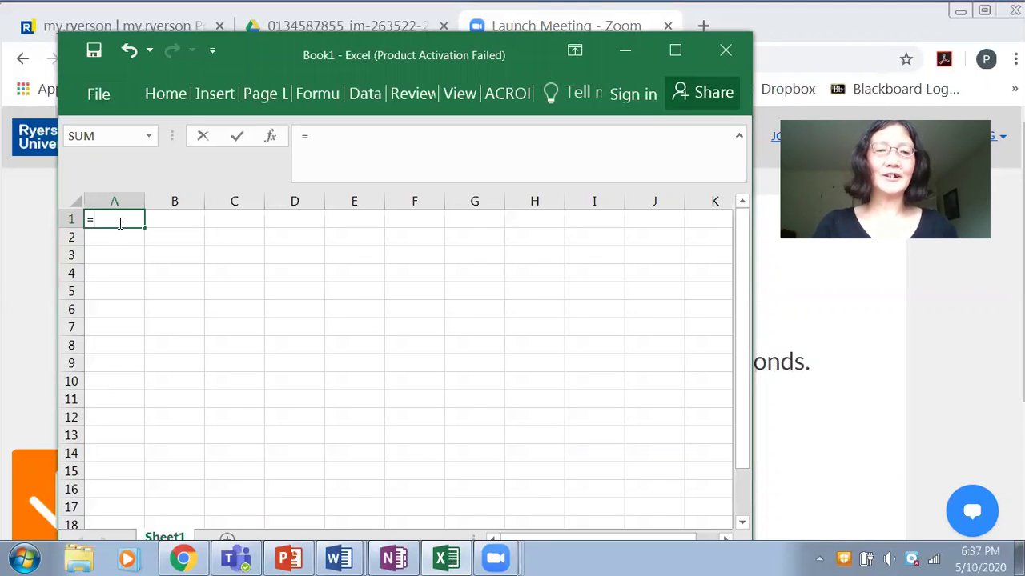
pyautogui.write('rand')
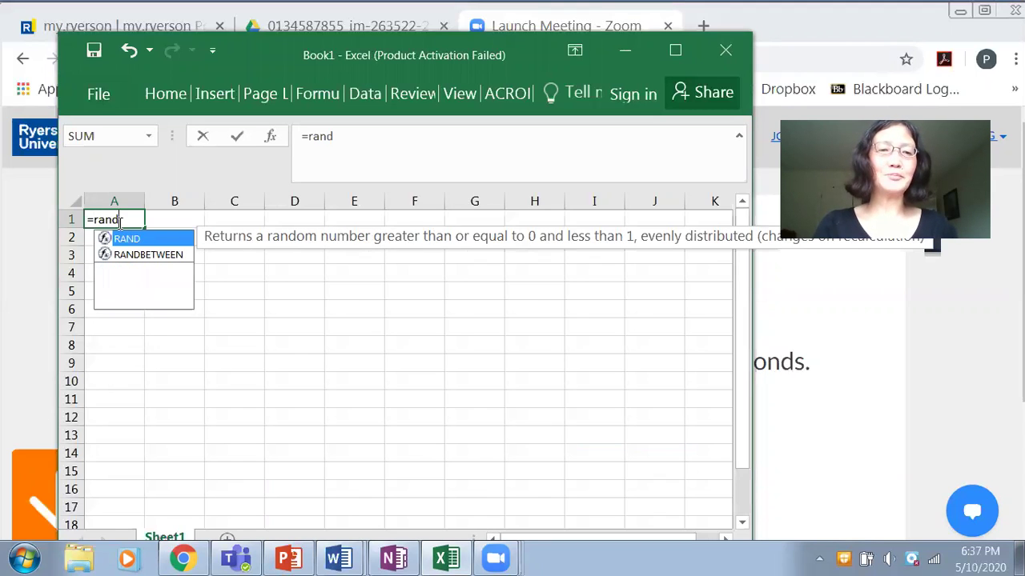
pyautogui.write('between(')
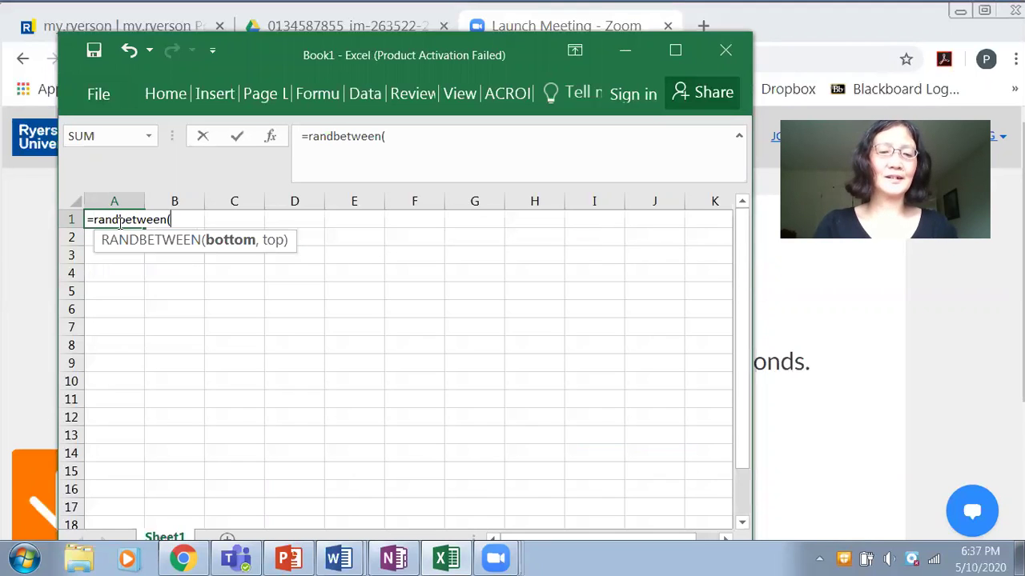
pyautogui.write('1,6)')
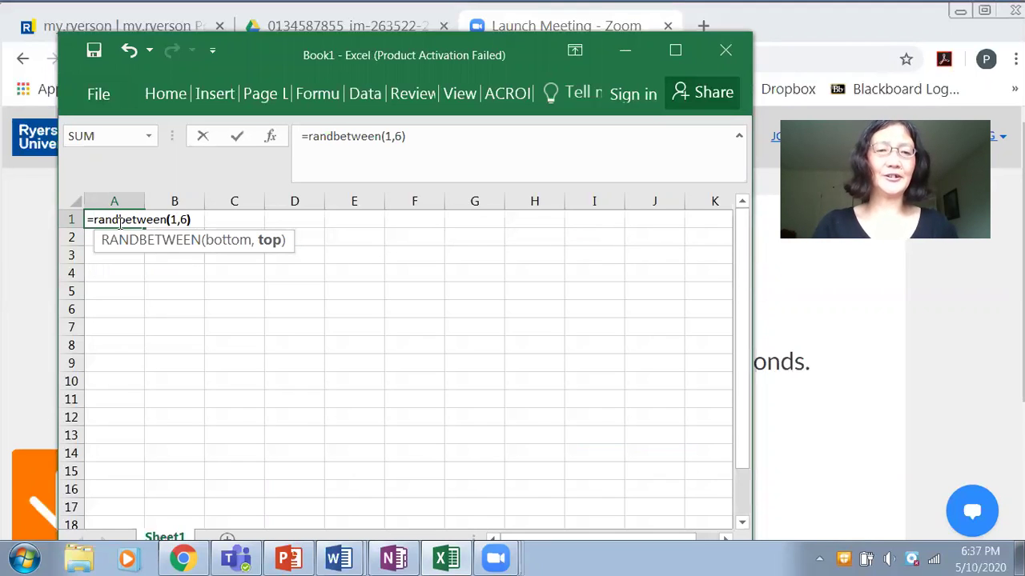
pyautogui.press('Return')
pyautogui.click(138, 219)
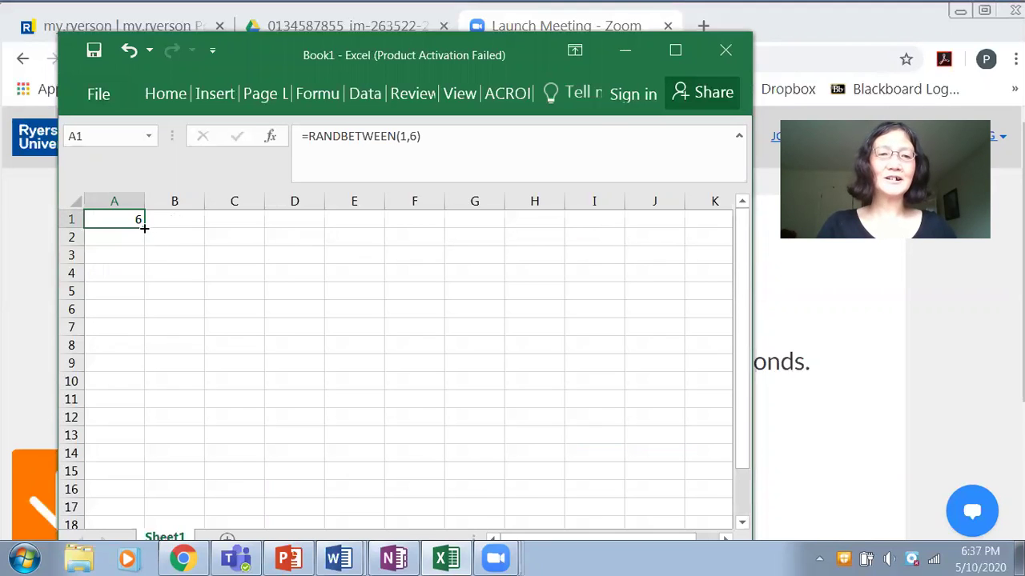
pyautogui.moveTo(143, 227); pyautogui.dragTo(300, 236)
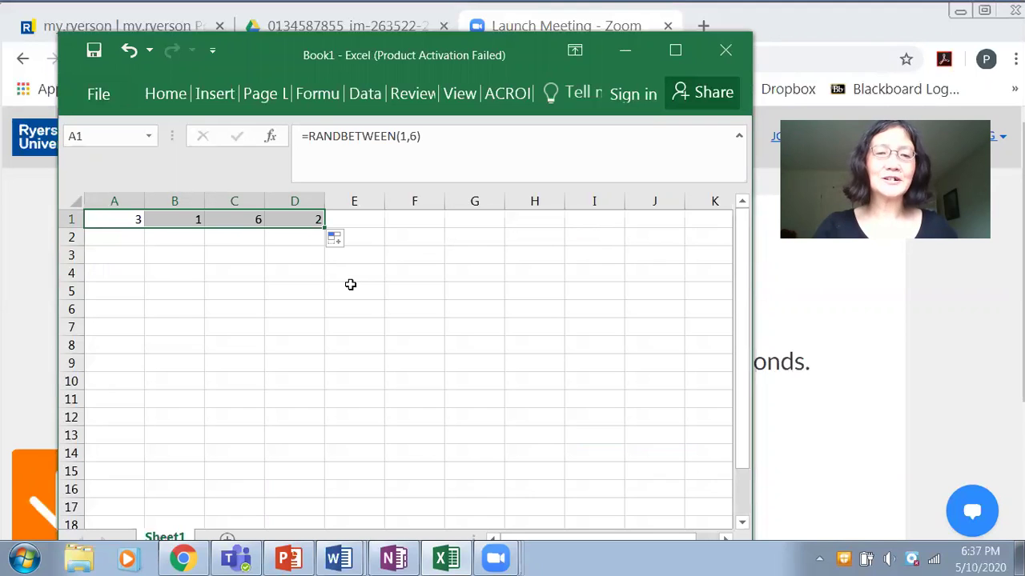
# Step: Enter =AVERAGE(A1:D1) in cell E1 and fill the formulas of A1:E1 down to row 1000
pyautogui.doubleClick(358, 222)
pyautogui.write('=average(')
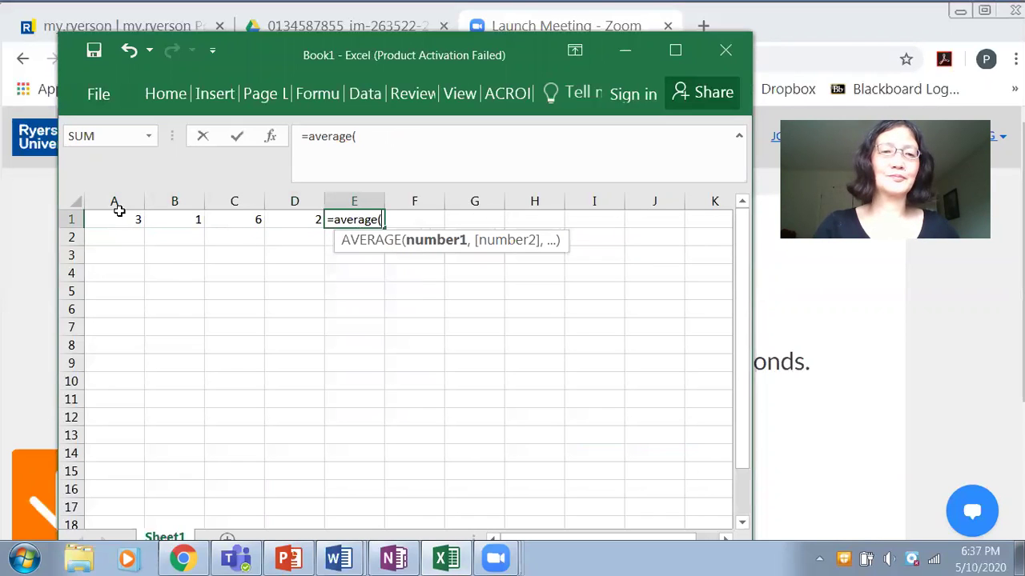
pyautogui.moveTo(119, 216); pyautogui.dragTo(283, 220)
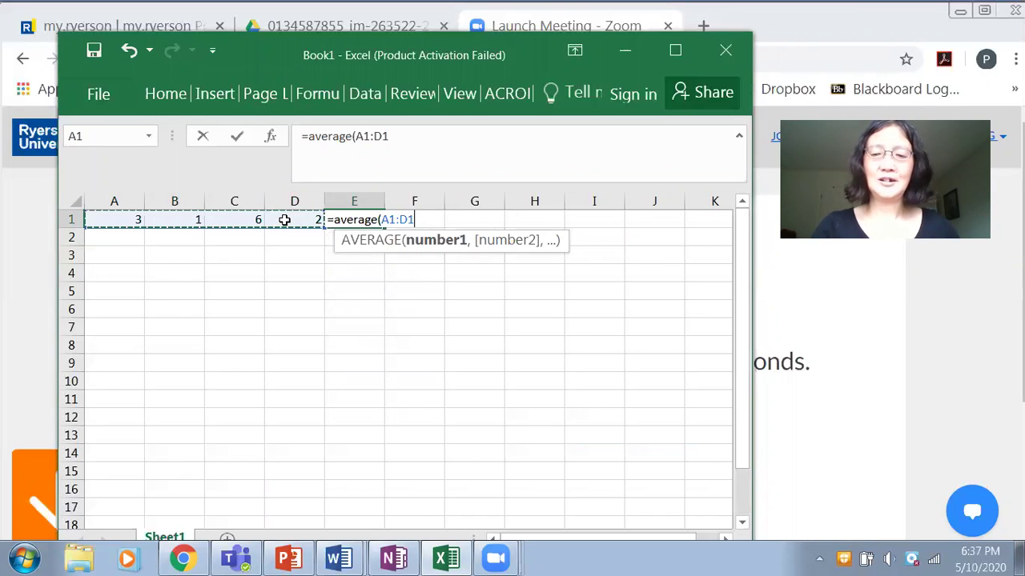
pyautogui.press('Return')
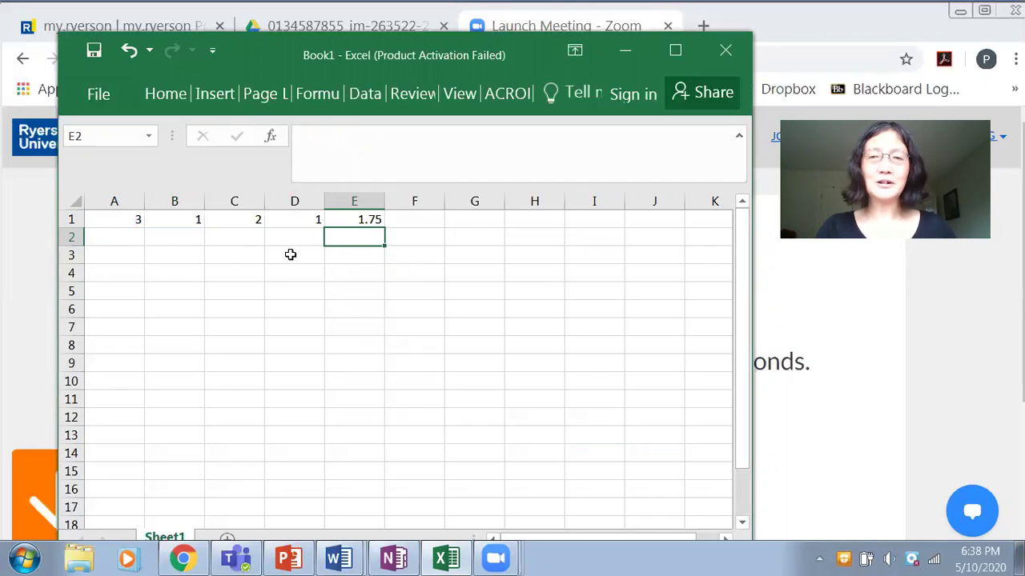
pyautogui.moveTo(135, 219); pyautogui.dragTo(405, 306)
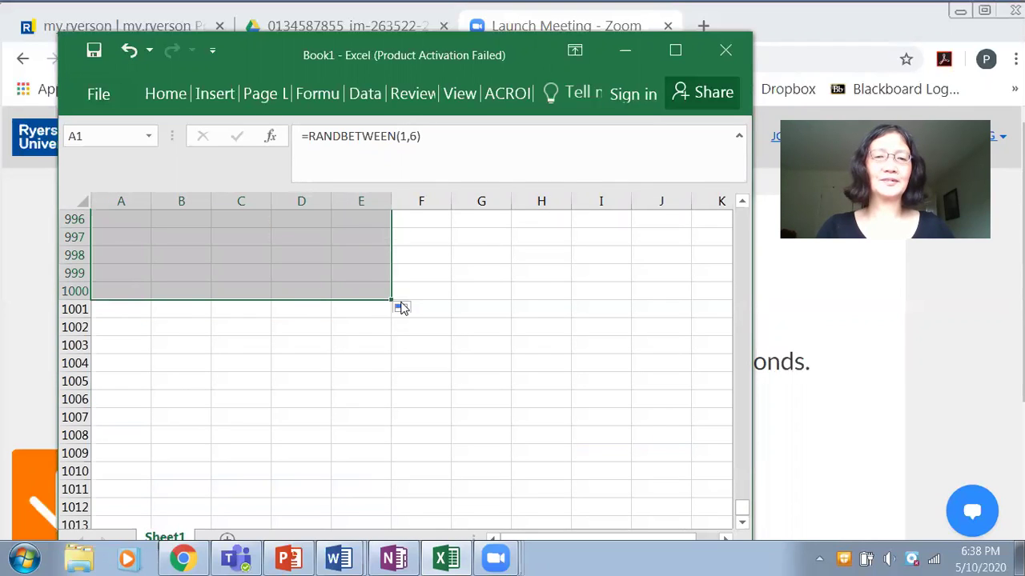
# Step: Highlight the column of averages and widen the workbook window slightly
pyautogui.click(369, 201)
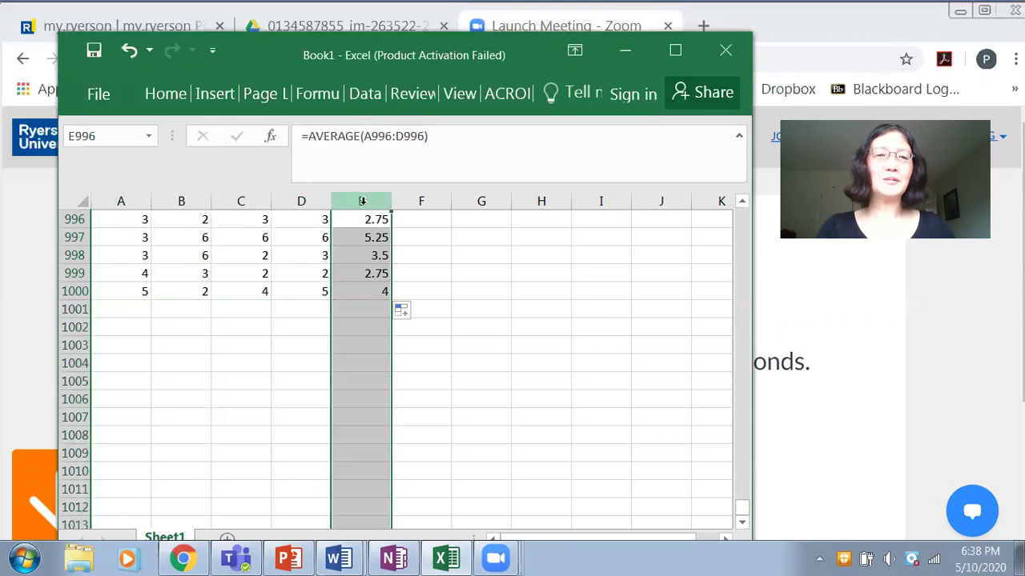
pyautogui.click(159, 101)
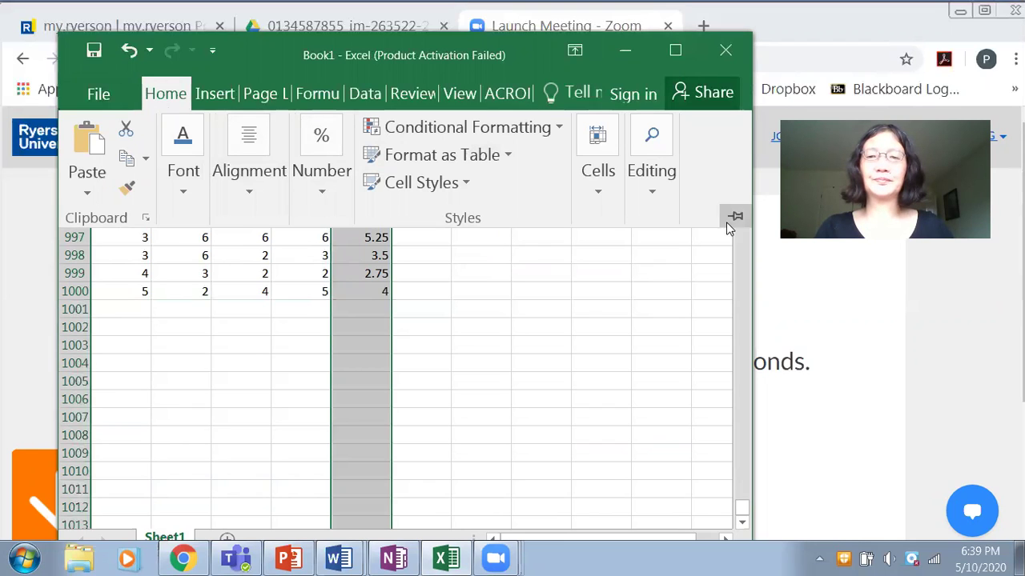
pyautogui.moveTo(756, 266); pyautogui.dragTo(813, 266)
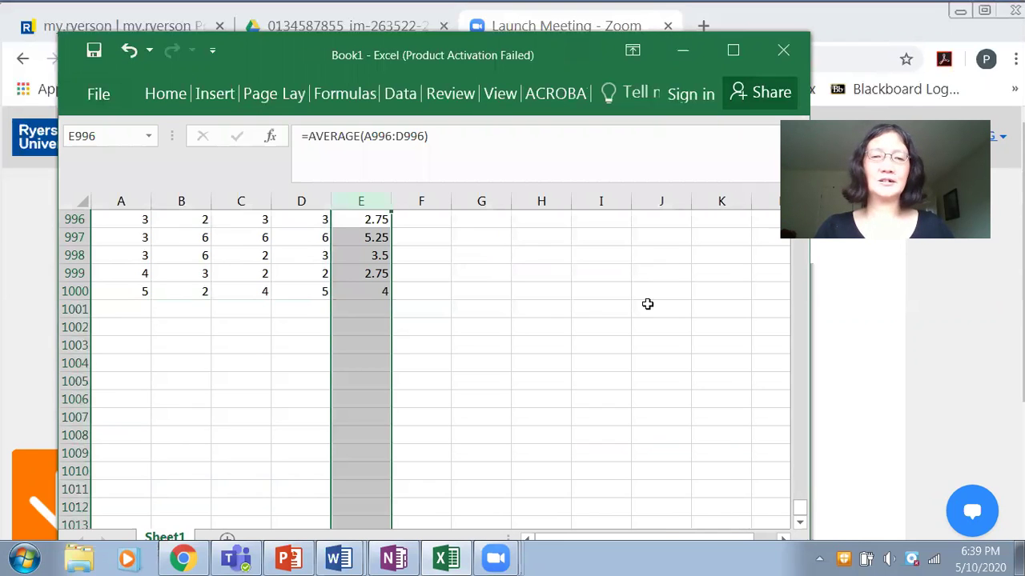
pyautogui.click(533, 315)
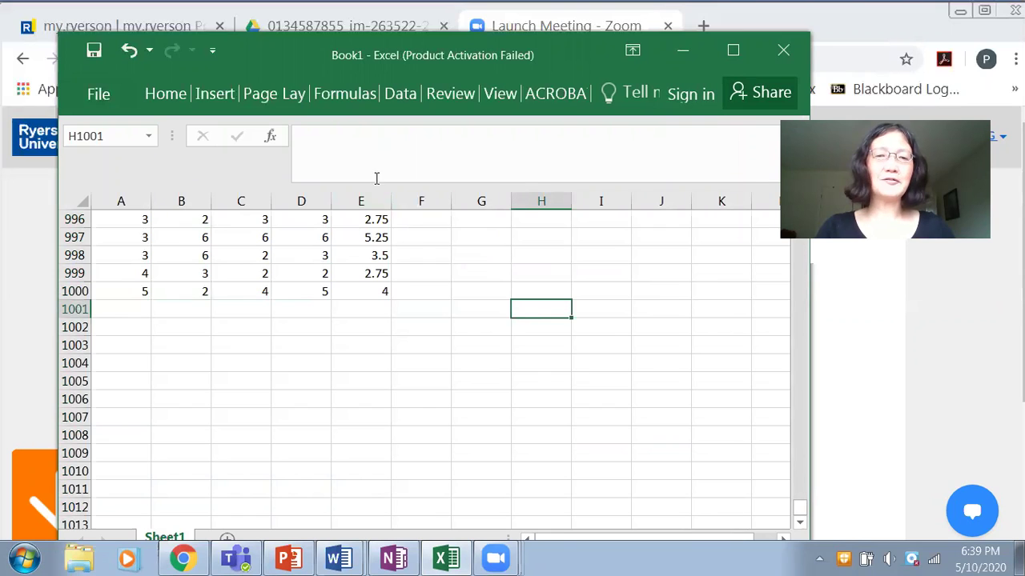
# Step: Compare the averages in column E with the four dice rolls beside them in rows 572, 576 and 569
pyautogui.scroll(-20, 373, 237)
pyautogui.scroll(20, 377, 238)
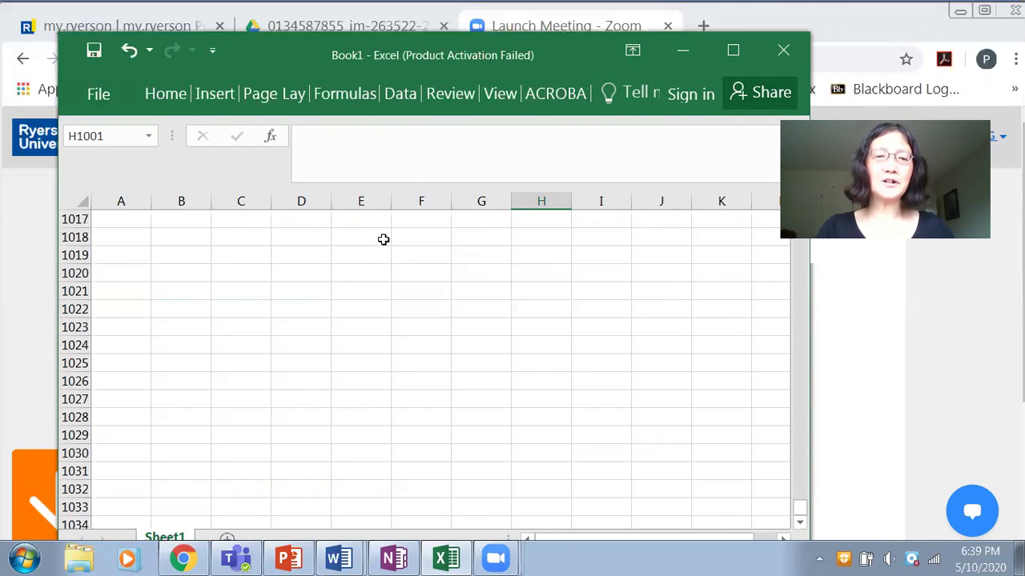
pyautogui.scroll(20, 383, 238)
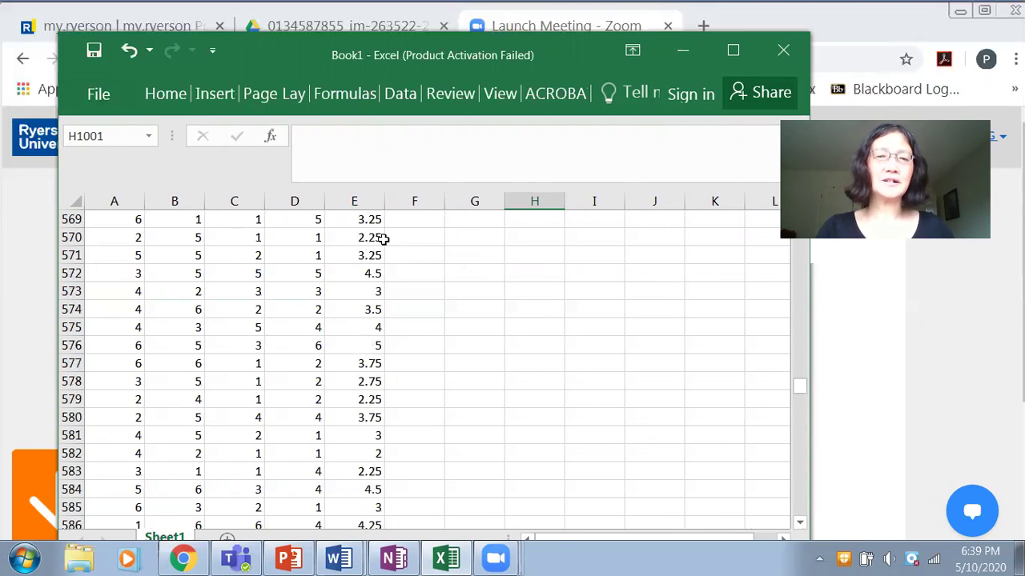
pyautogui.click(352, 273)
pyautogui.moveTo(112, 274); pyautogui.dragTo(316, 272)
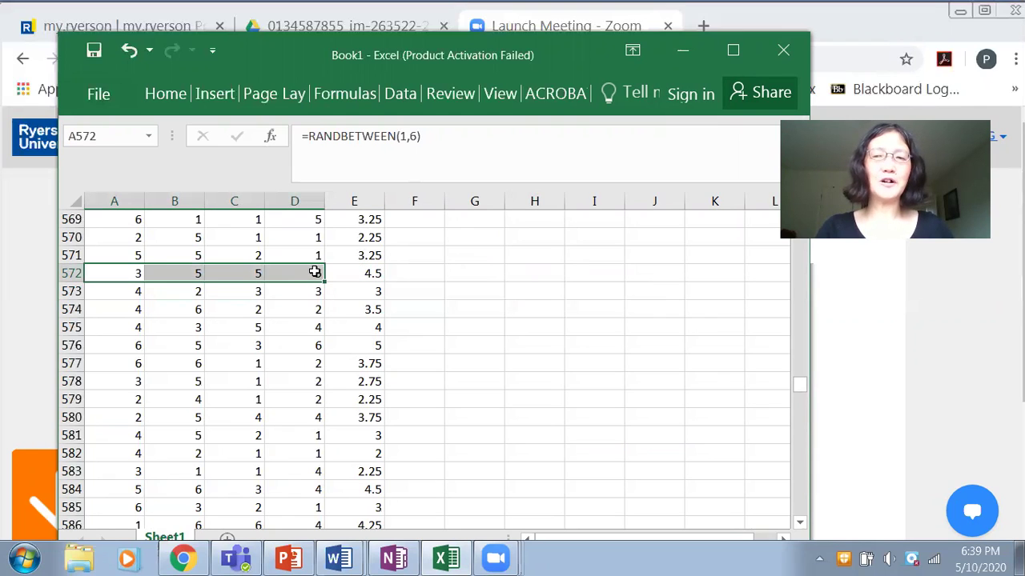
pyautogui.click(361, 349)
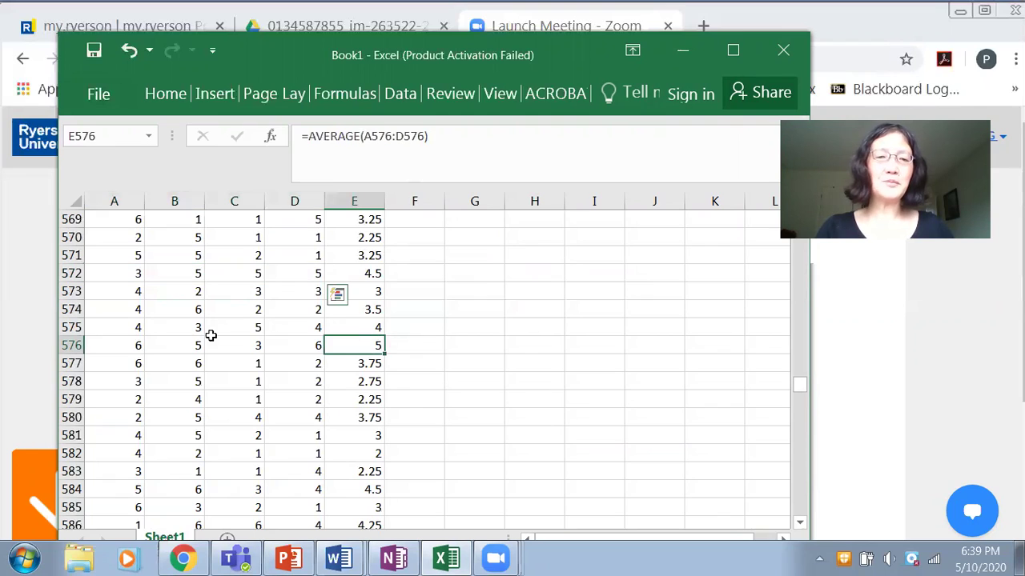
pyautogui.moveTo(130, 345); pyautogui.dragTo(290, 347)
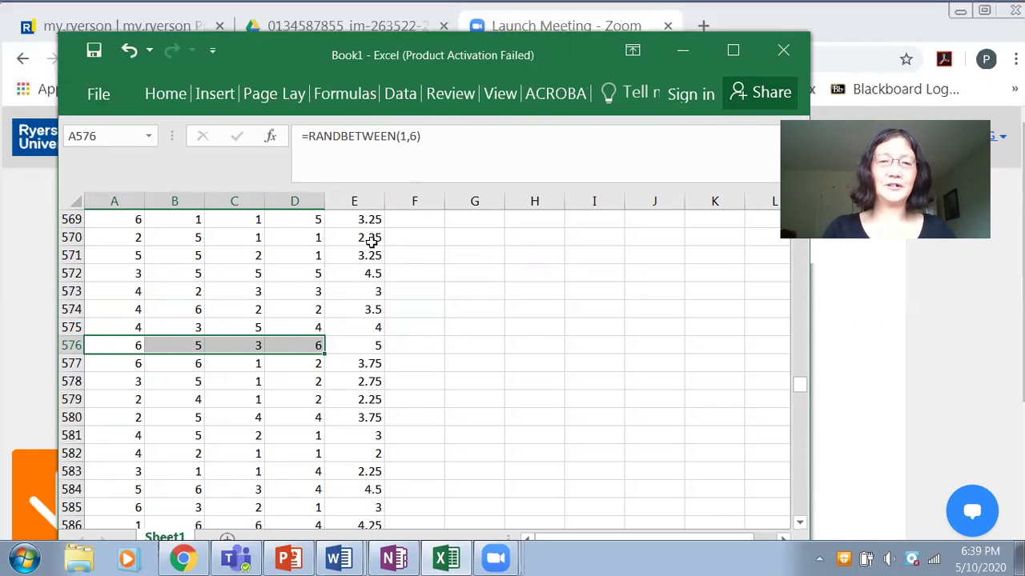
pyautogui.click(369, 201)
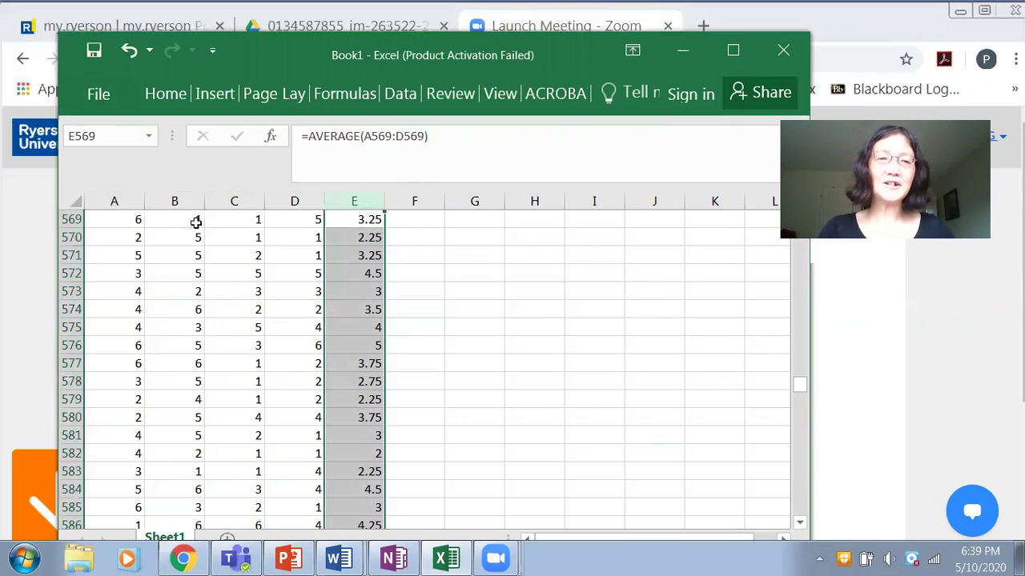
pyautogui.moveTo(139, 222); pyautogui.dragTo(308, 222)
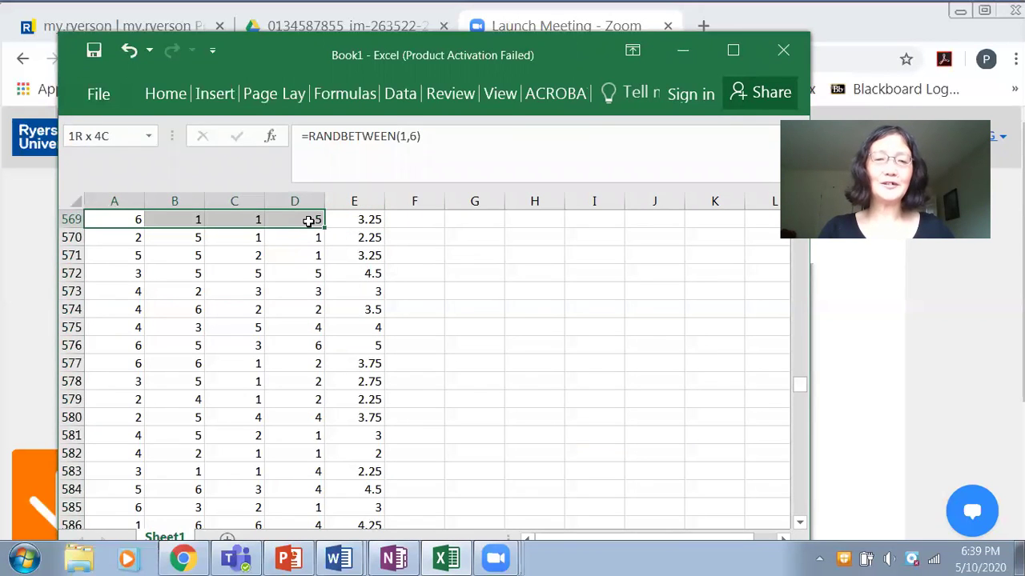
# Step: Examine how the individual averages in column E vary between rows, ending with the whole column highlighted from row 1
pyautogui.click(373, 238)
pyautogui.click(364, 292)
pyautogui.click(356, 363)
pyautogui.click(358, 383)
pyautogui.click(360, 416)
pyautogui.click(372, 273)
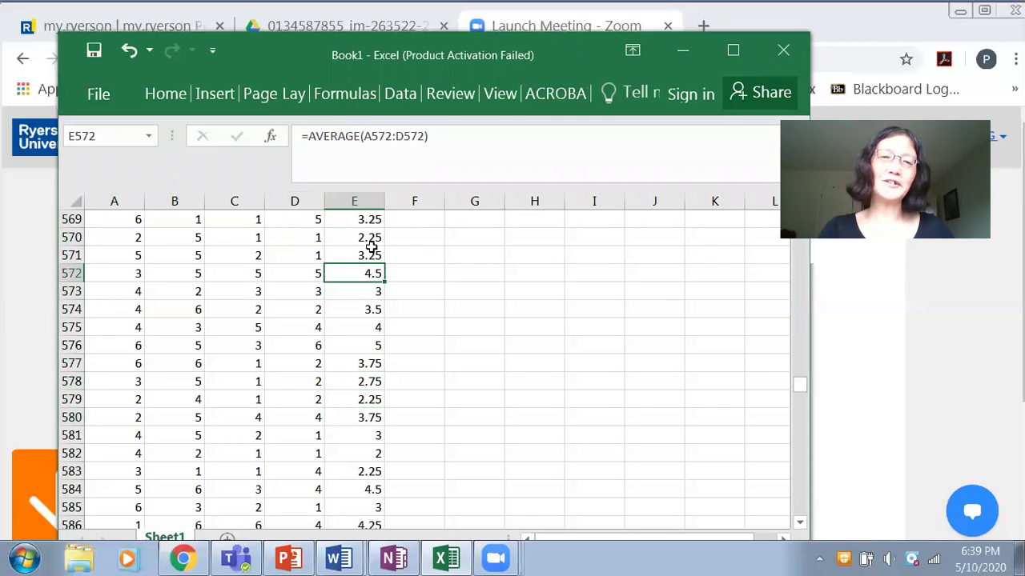
pyautogui.scroll(-20, 463, 262)
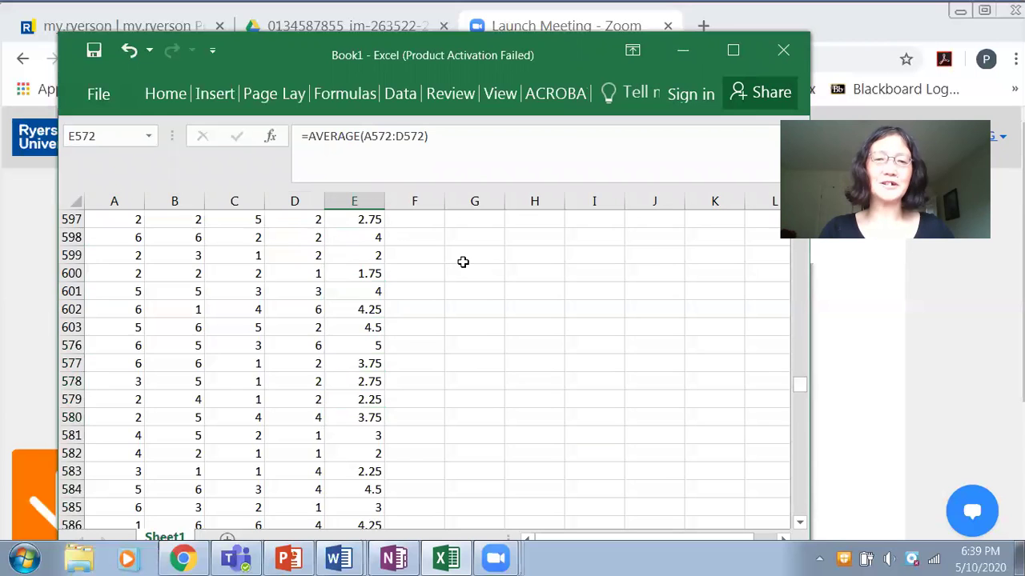
pyautogui.scroll(20, 462, 262)
pyautogui.scroll(20, 463, 262)
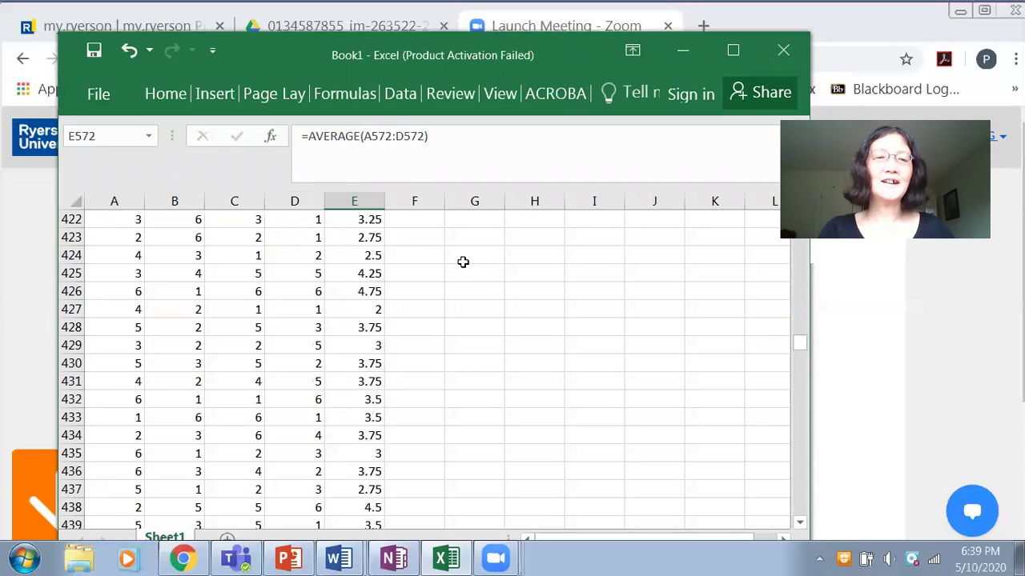
pyautogui.scroll(20, 463, 262)
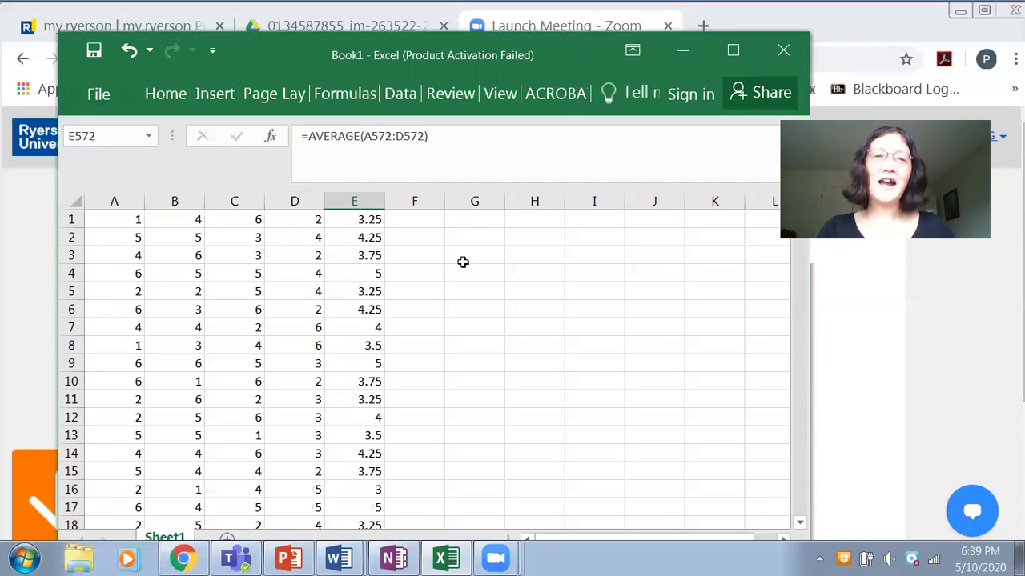
pyautogui.click(361, 204)
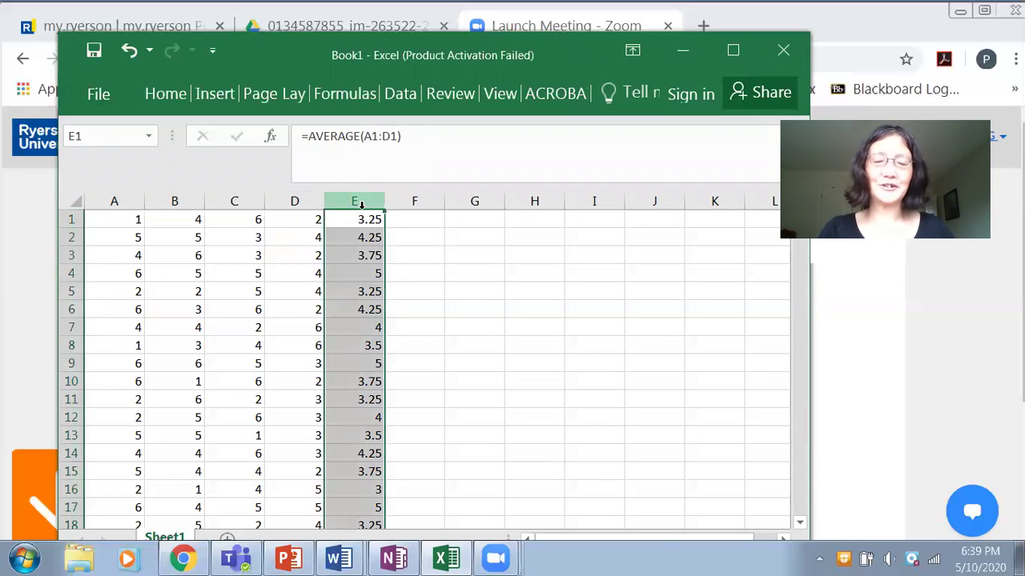
pyautogui.click(468, 219)
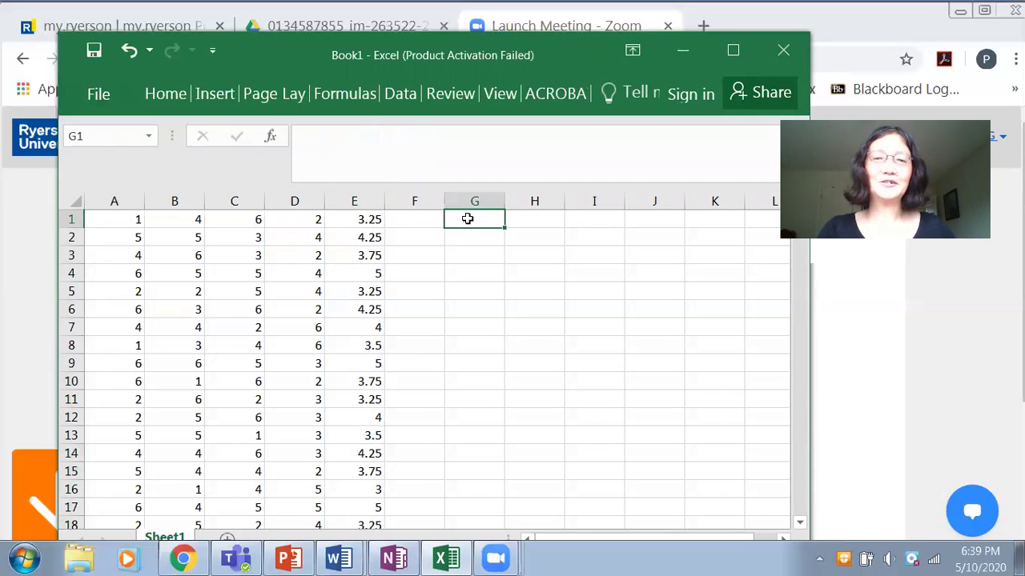
pyautogui.write('=')
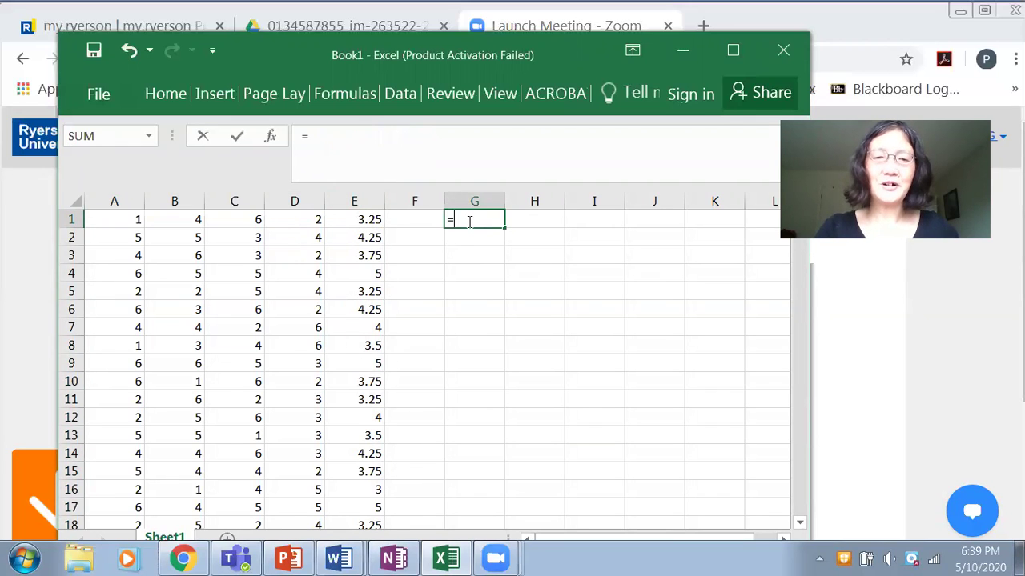
pyautogui.press('BackSpace')
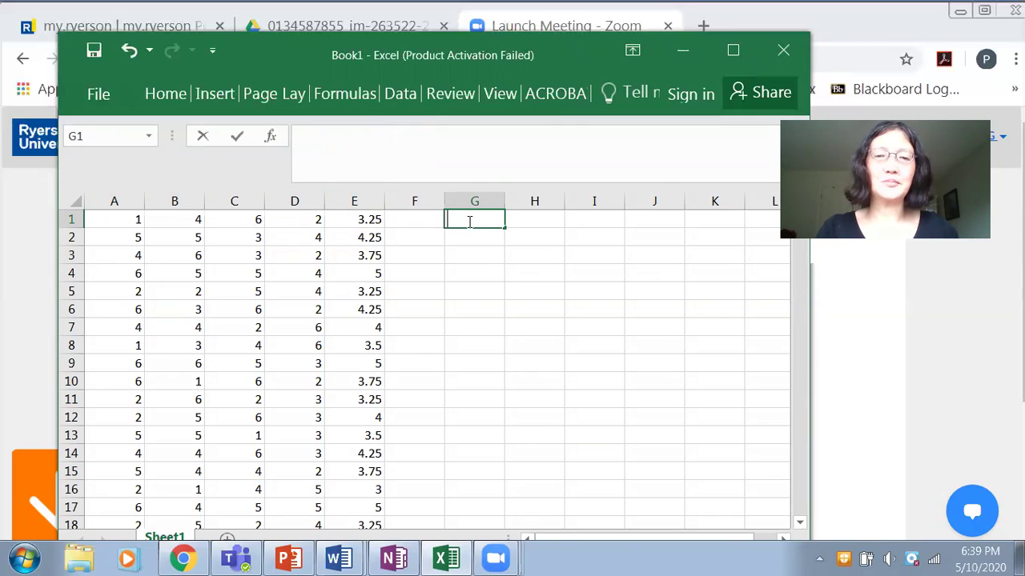
# Step: Enter =AVERAGE(E1:E1000) in cell F1 and highlight column E as the range it averages
pyautogui.click(410, 219)
pyautogui.write('=aver')
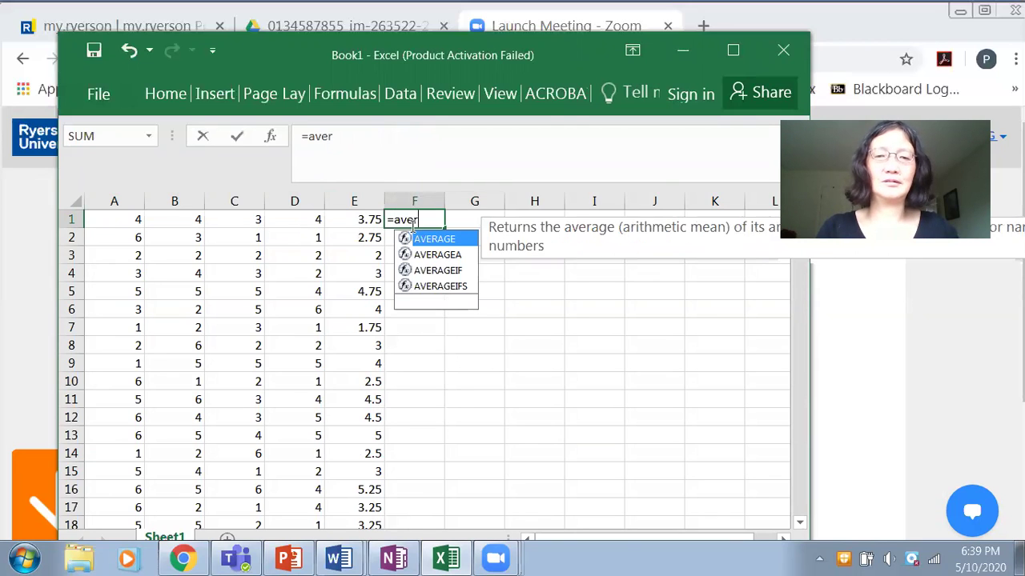
pyautogui.write('age(e')
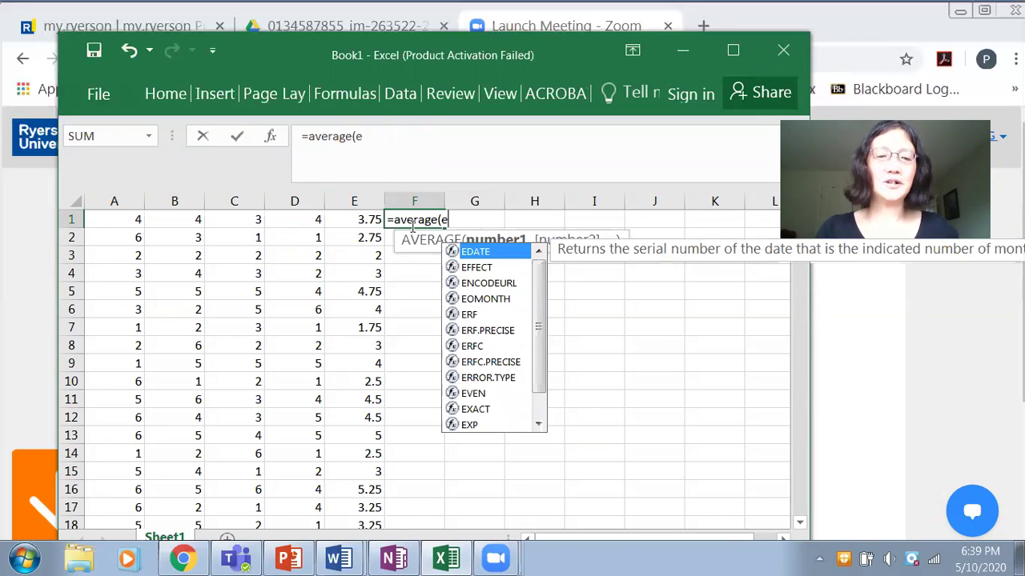
pyautogui.write('1:e1000)')
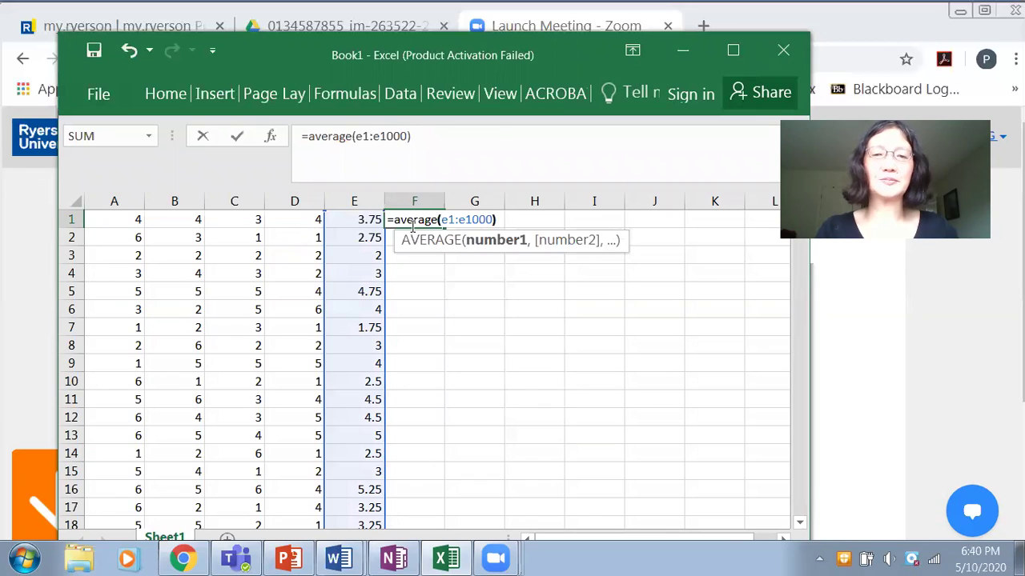
pyautogui.press('Return')
pyautogui.click(430, 222)
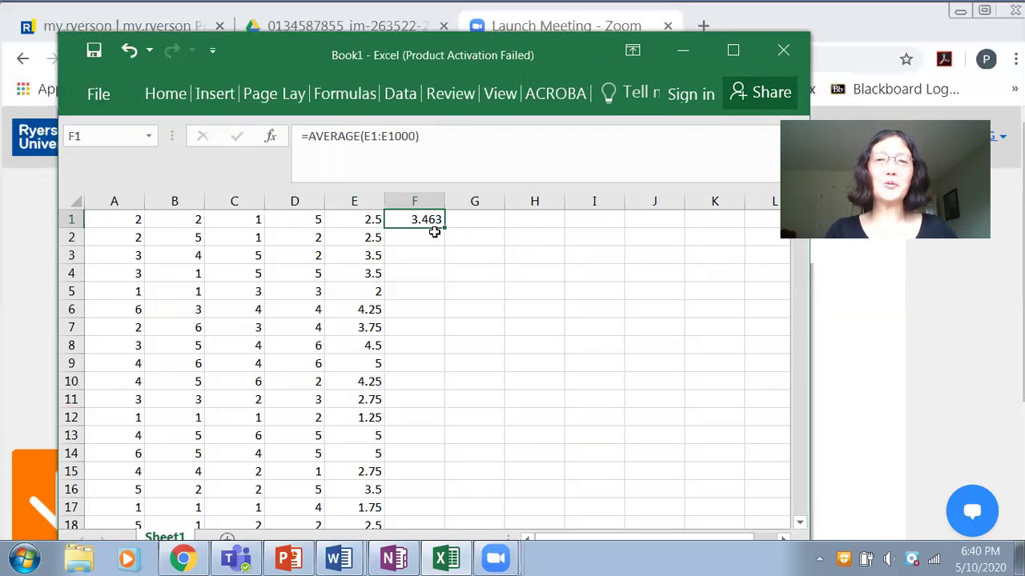
pyautogui.click(360, 200)
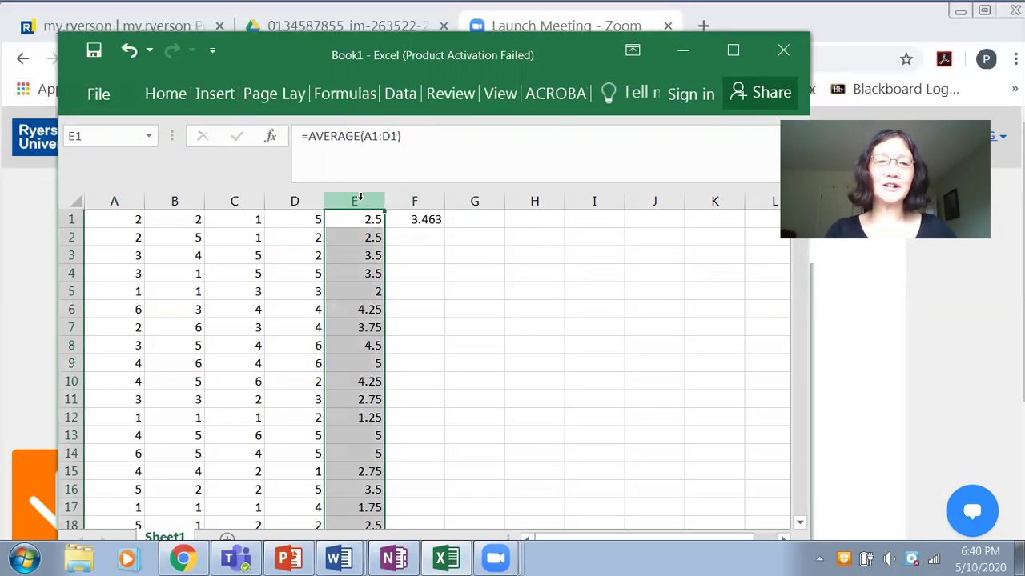
# Step: Enter =STDEV.S(E1:E1000) in cell F2 and review it alongside the mean formula in F1
pyautogui.click(429, 237)
pyautogui.write('=stdev.')
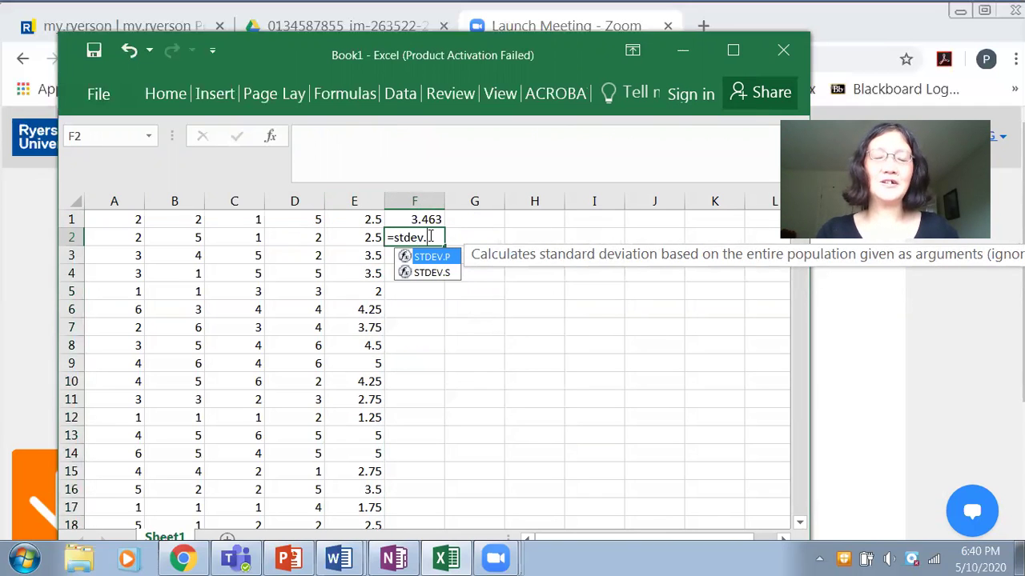
pyautogui.write('s')
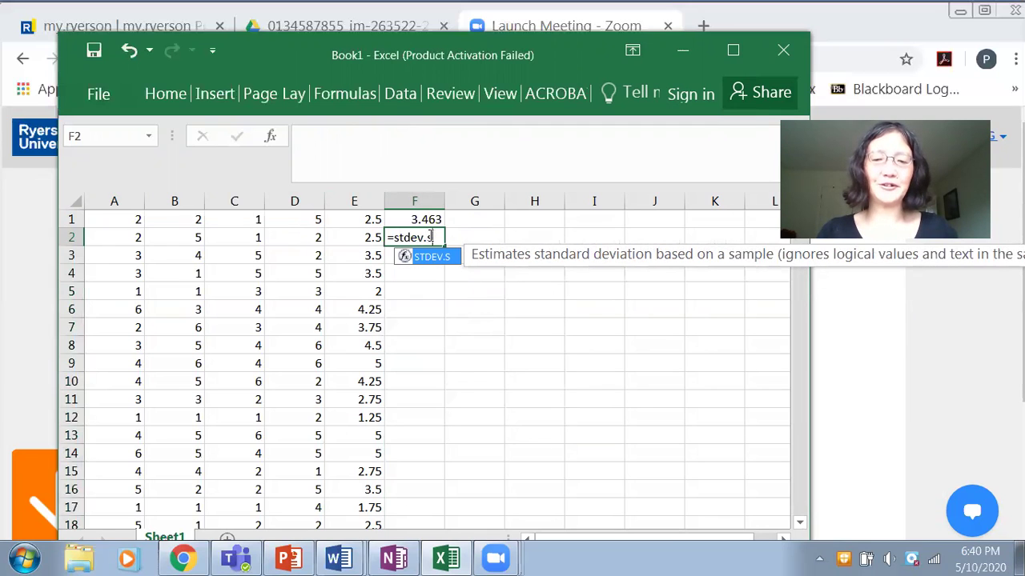
pyautogui.write('(')
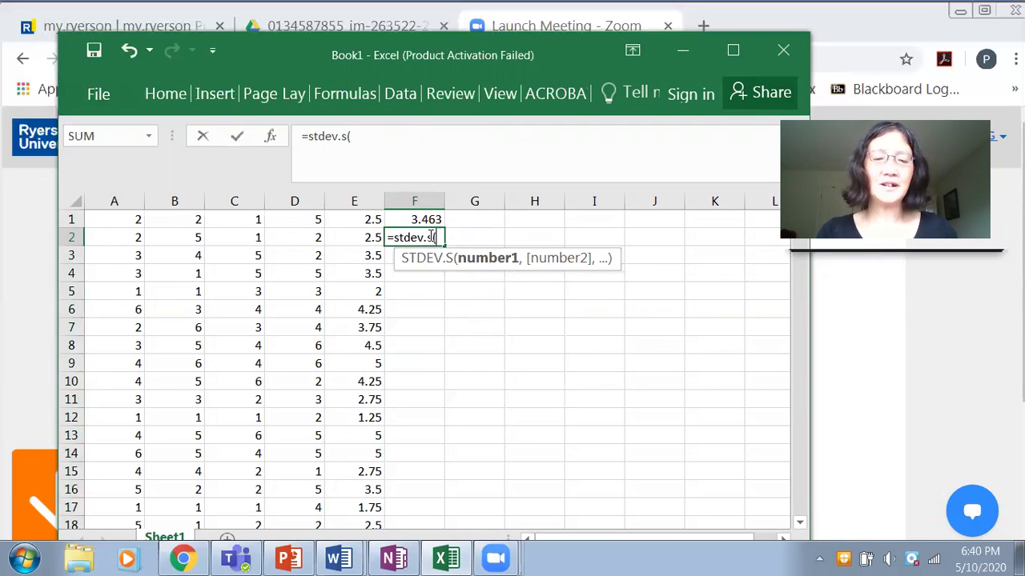
pyautogui.write('e1')
pyautogui.write('e1000)')
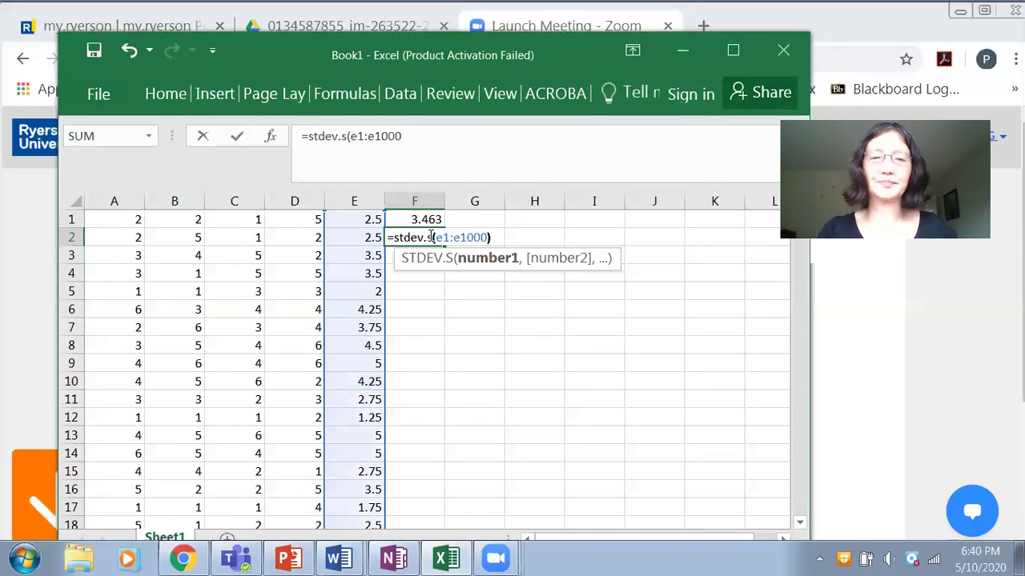
pyautogui.press('Return')
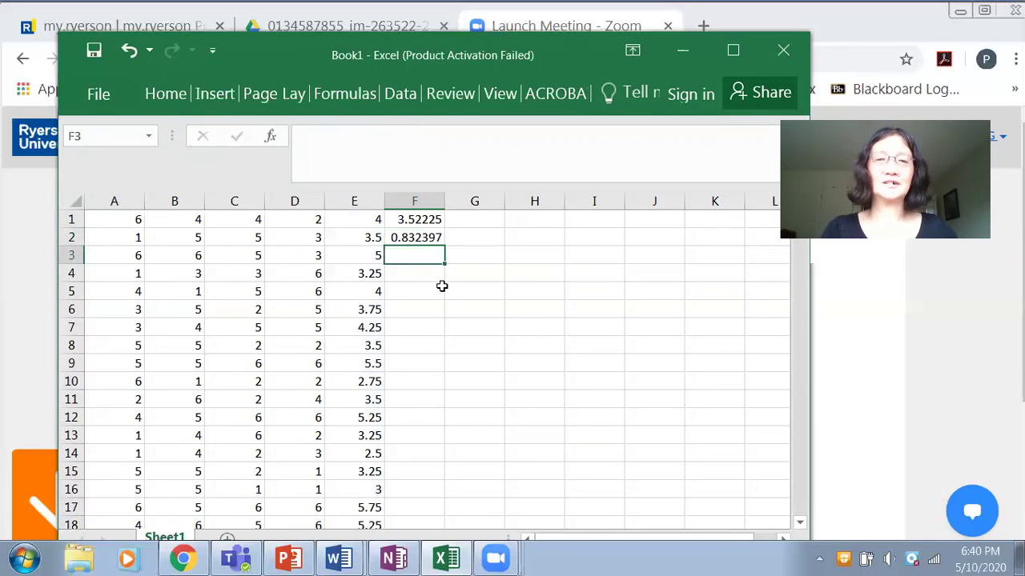
pyautogui.click(421, 236)
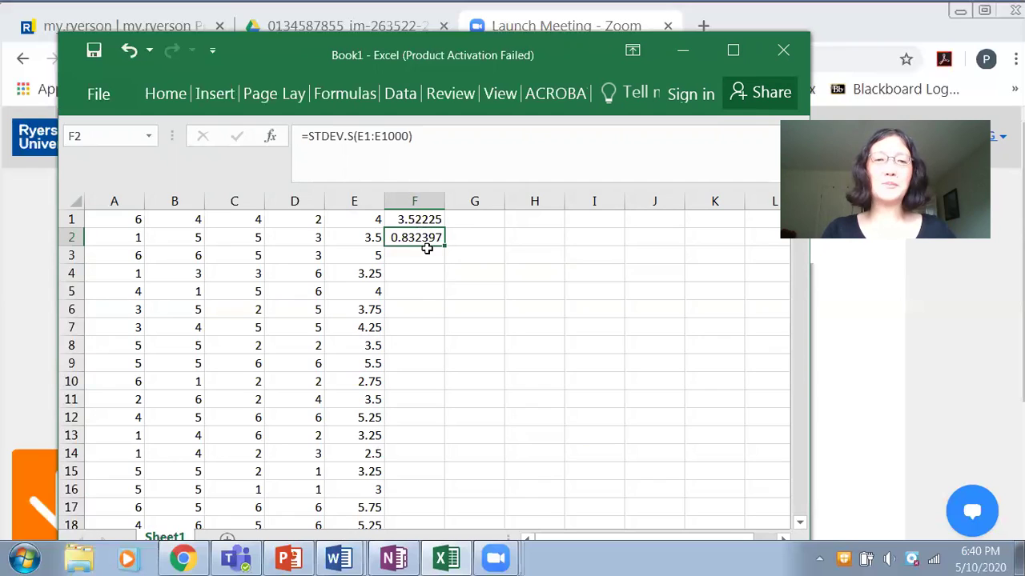
pyautogui.click(362, 218)
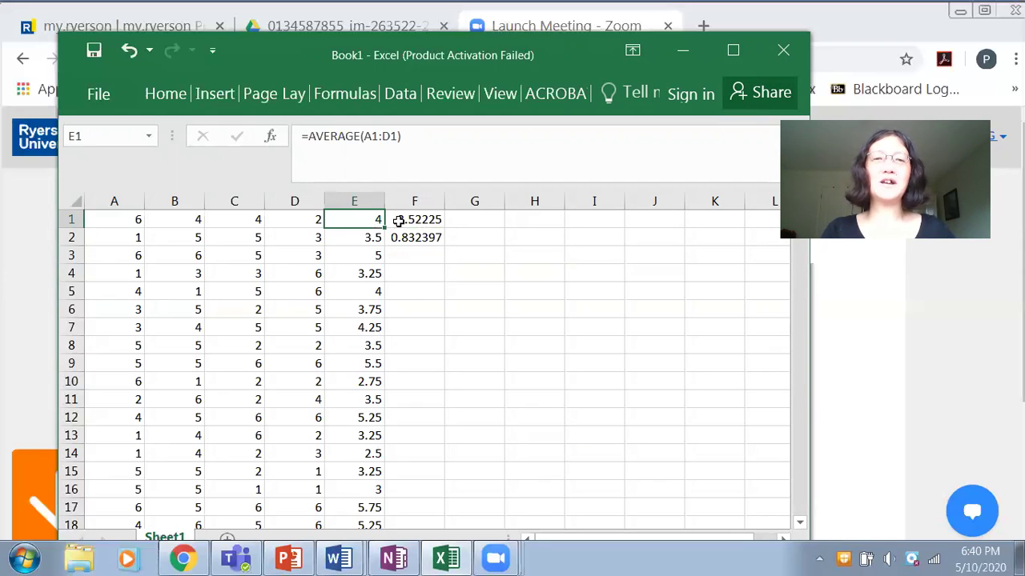
pyautogui.click(402, 220)
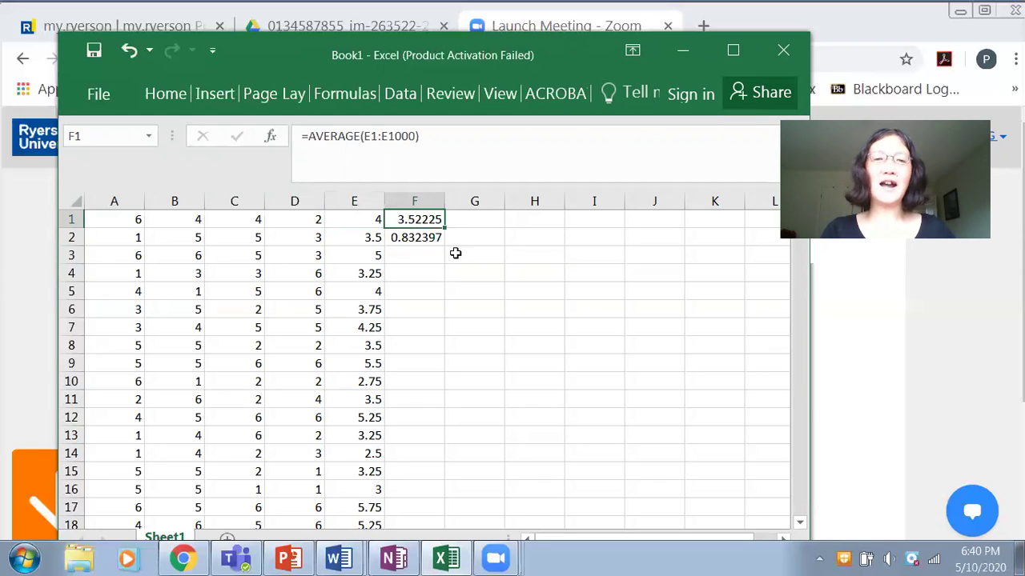
pyautogui.click(407, 236)
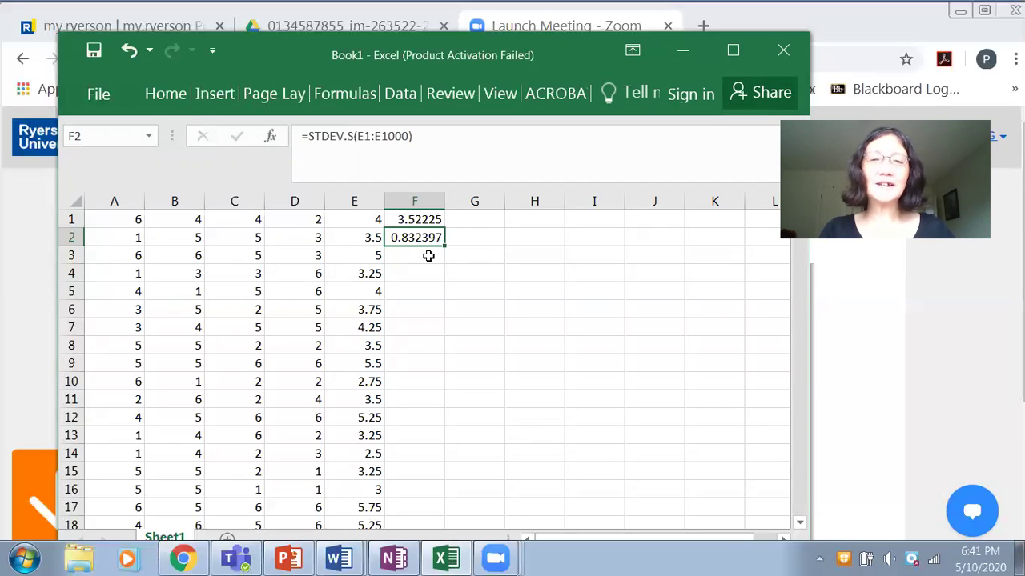
# Step: Label cells H1 and I1 with the headings x and P(x) for a probability table
pyautogui.click(533, 219)
pyautogui.write('x')
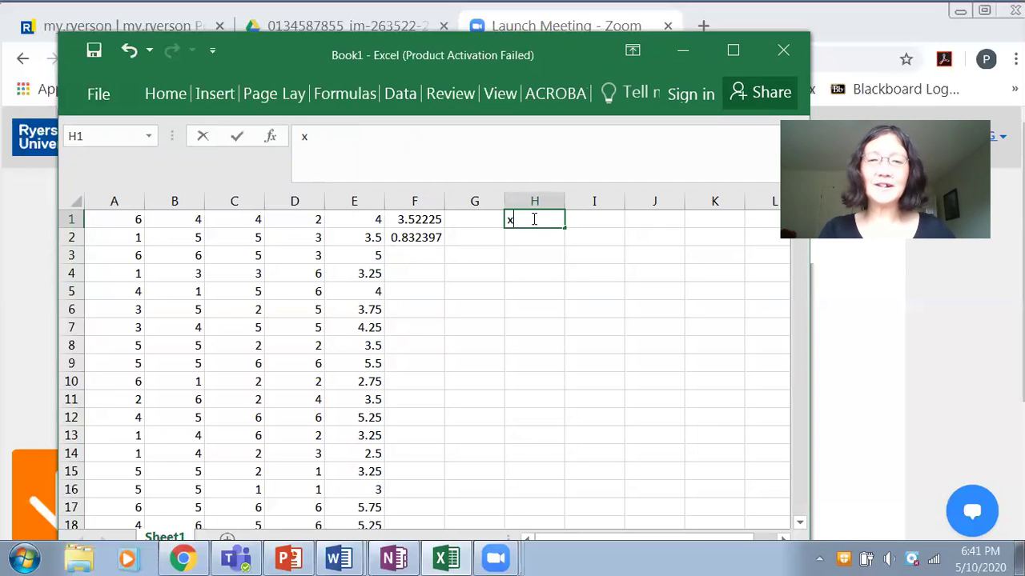
pyautogui.click(580, 221)
pyautogui.write('P(x)')
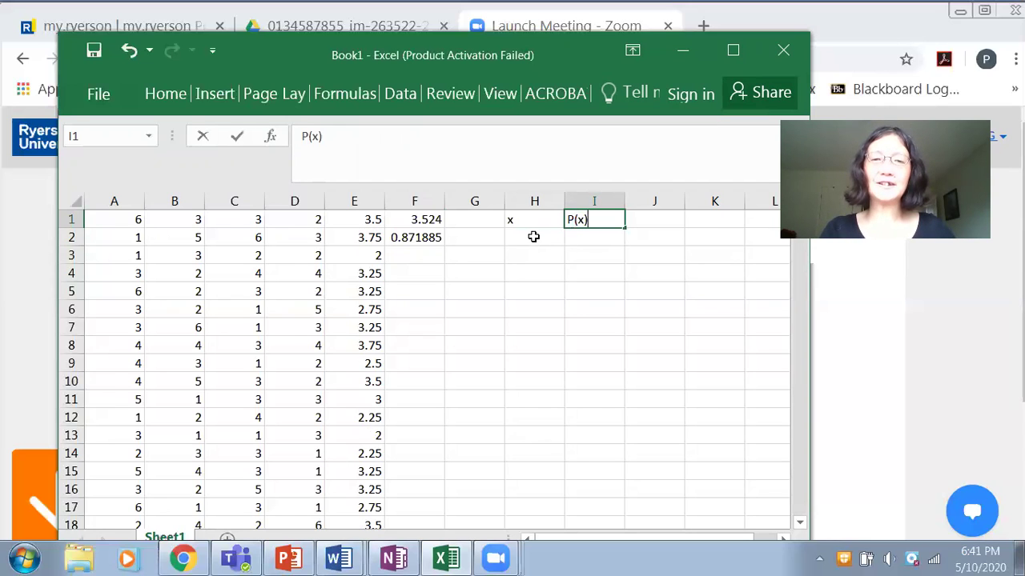
# Step: List the die outcomes 1 to 6 under the x heading in cells H2:H7, extending the series from 1 and 2
pyautogui.click(534, 237)
pyautogui.write('1')
pyautogui.press('Return')
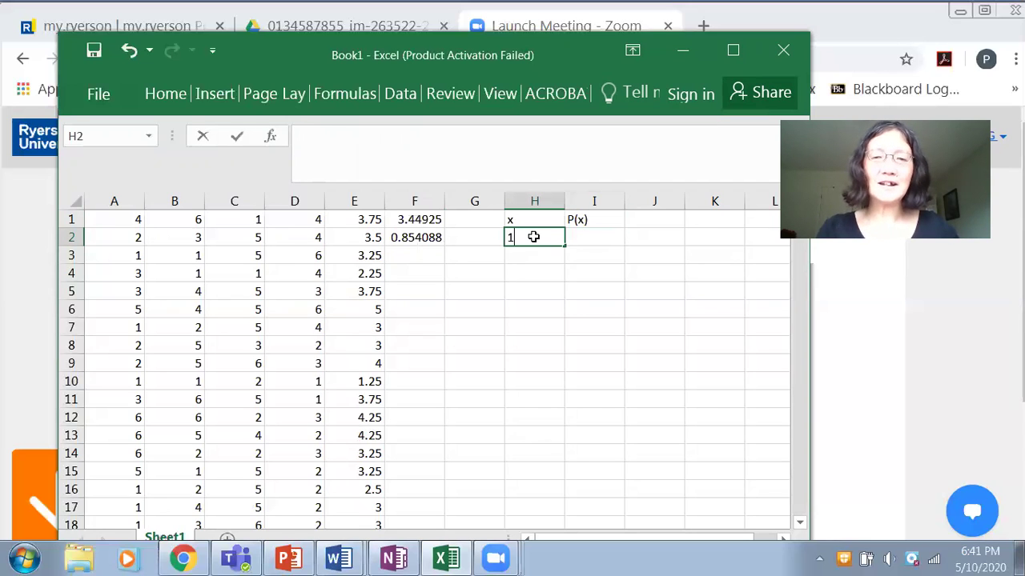
pyautogui.write('2')
pyautogui.press('Return')
pyautogui.click(532, 243)
pyautogui.moveTo(532, 243); pyautogui.dragTo(533, 254)
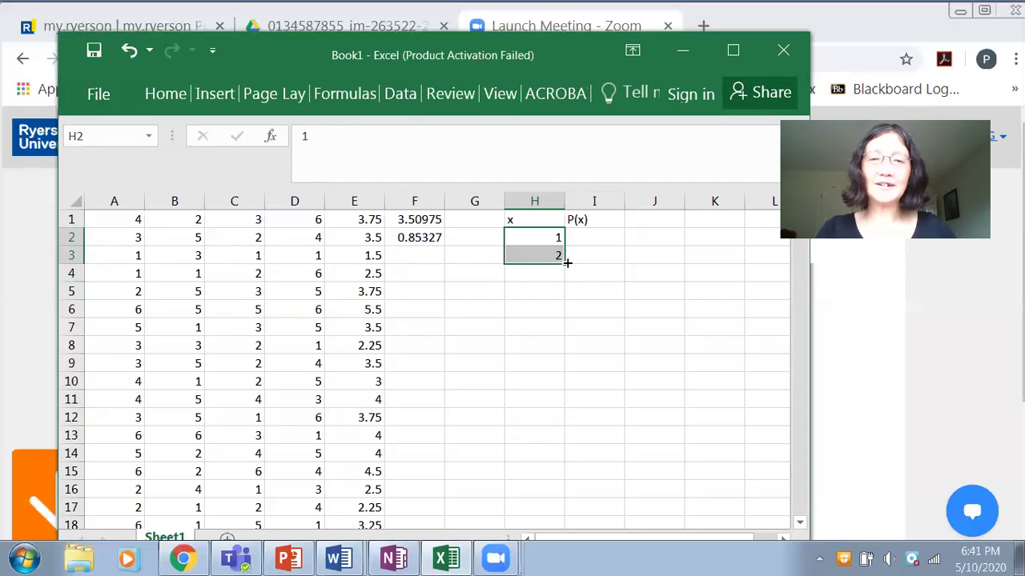
pyautogui.moveTo(558, 328)
pyautogui.mouseDown()
pyautogui.moveTo(556, 345)
pyautogui.moveTo(557, 336)
pyautogui.mouseUp()
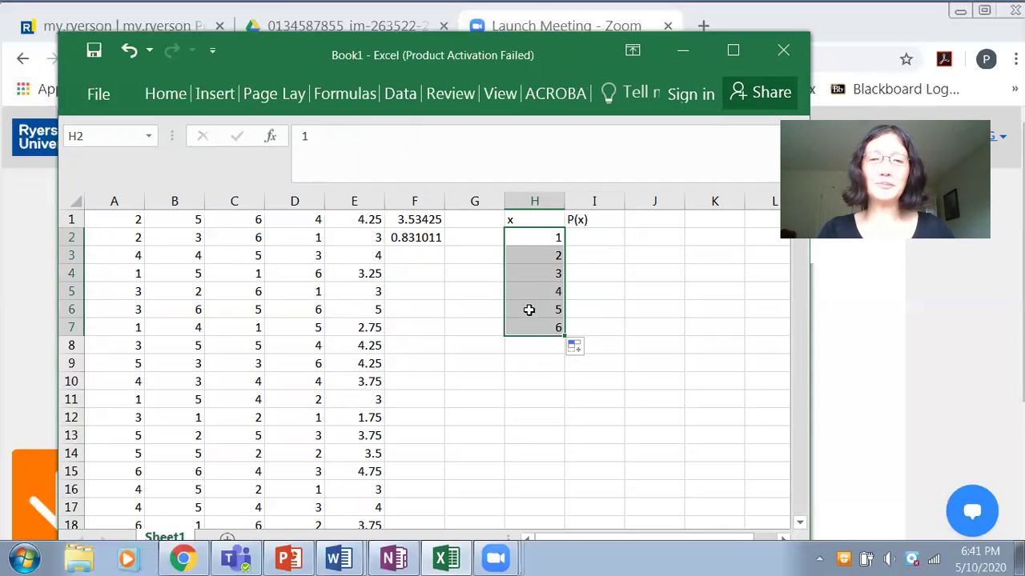
# Step: Enter =1/6 in cell I2 and fill it down to I7 as the probability of each outcome
pyautogui.click(598, 237)
pyautogui.write('=')
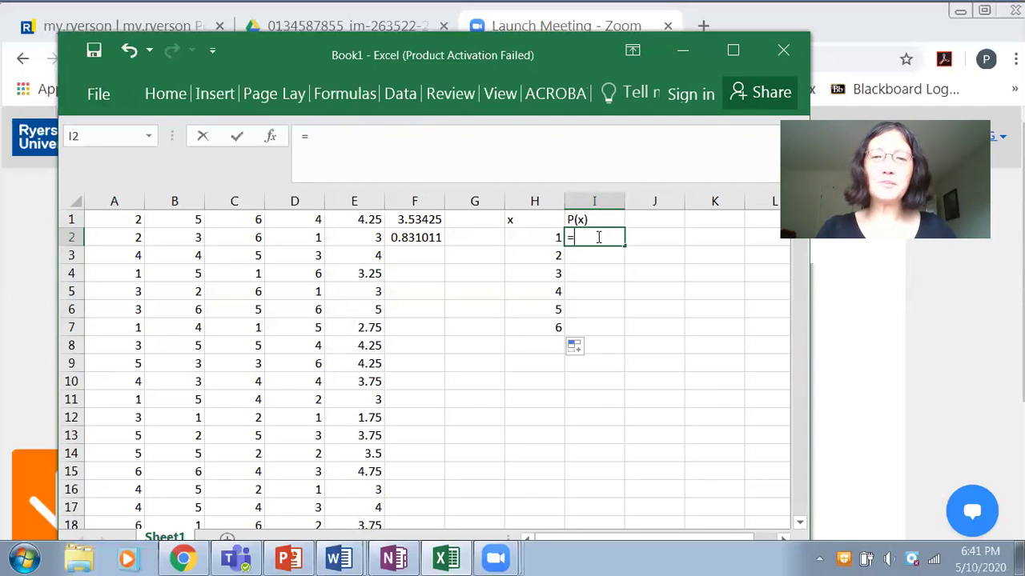
pyautogui.write('1/6')
pyautogui.press('Return')
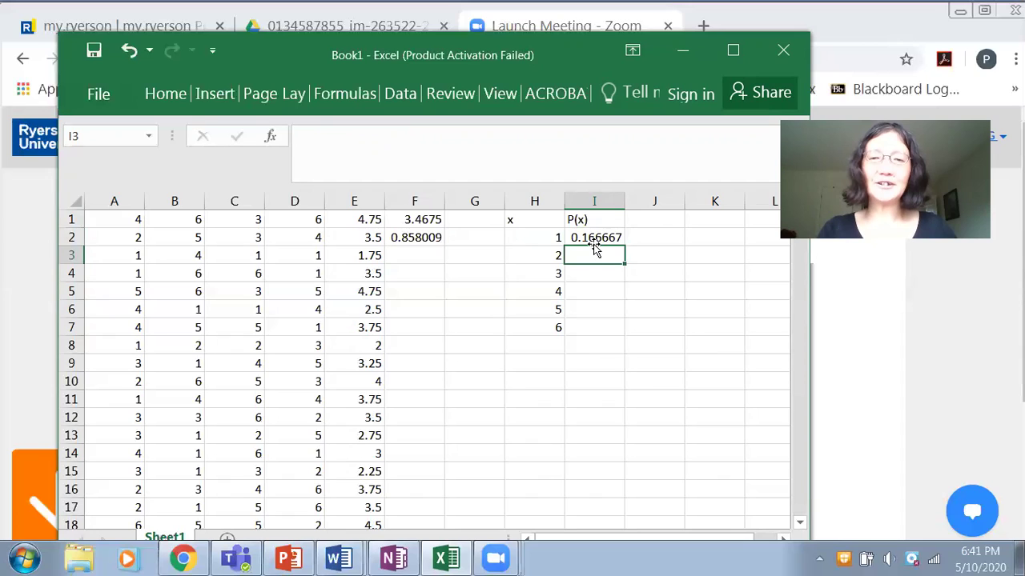
pyautogui.click(595, 237)
pyautogui.moveTo(626, 244); pyautogui.dragTo(625, 327)
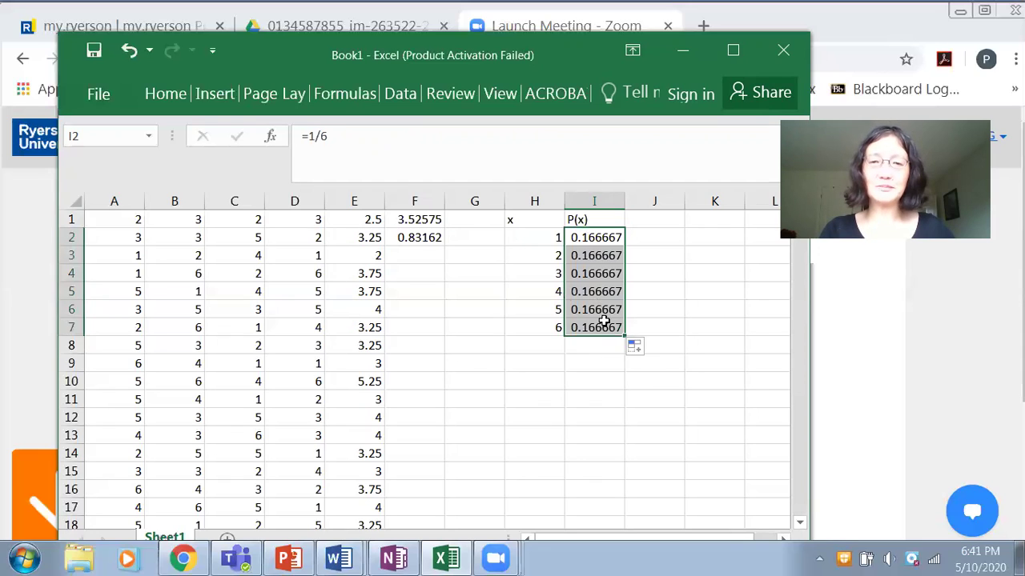
# Step: Examine the x and P(x) table in H1:I7, going through the individual outcomes and highlighting the whole distribution
pyautogui.moveTo(519, 221); pyautogui.dragTo(596, 328)
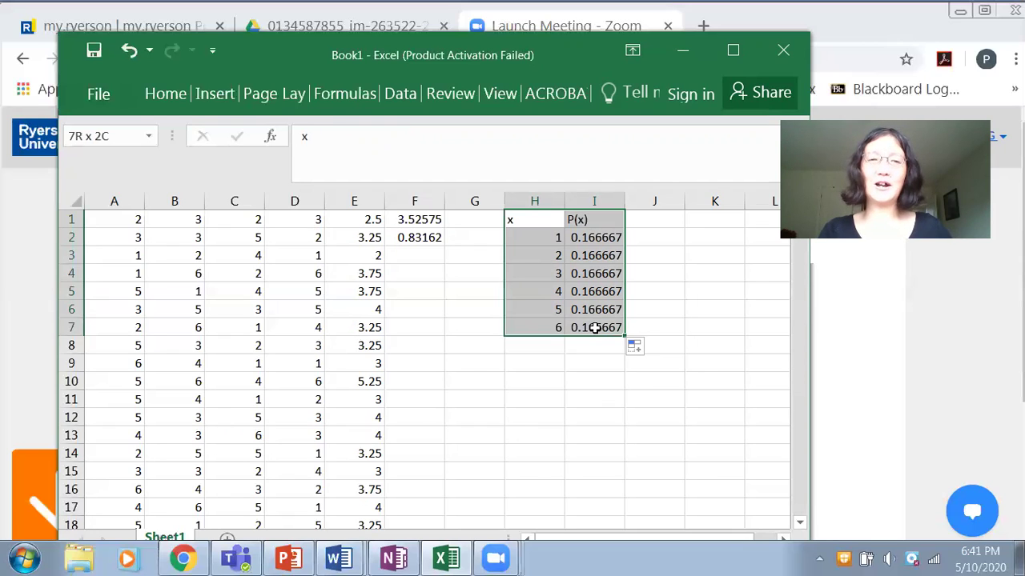
pyautogui.click(526, 233)
pyautogui.click(529, 253)
pyautogui.click(529, 277)
pyautogui.click(530, 293)
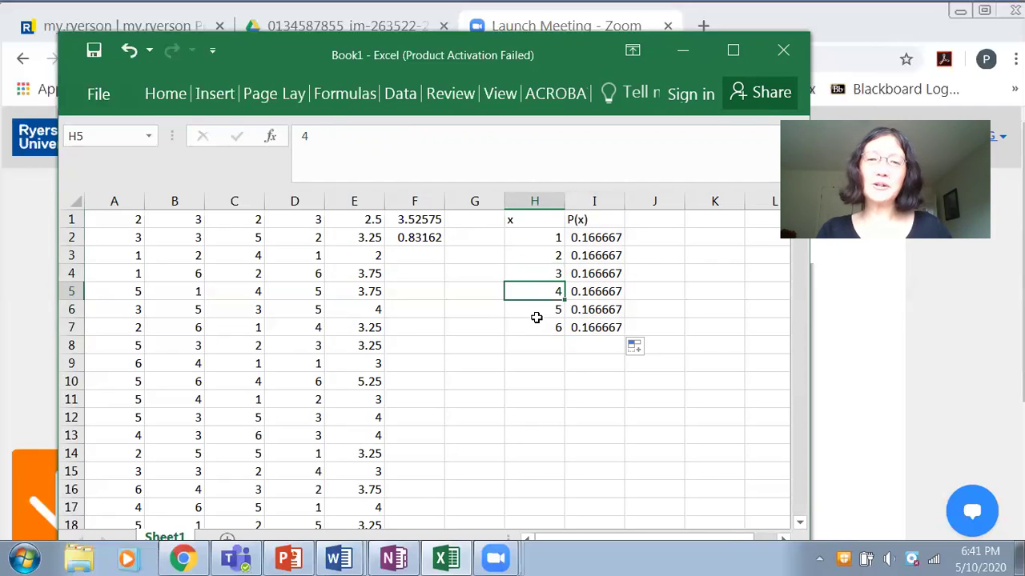
pyautogui.click(538, 327)
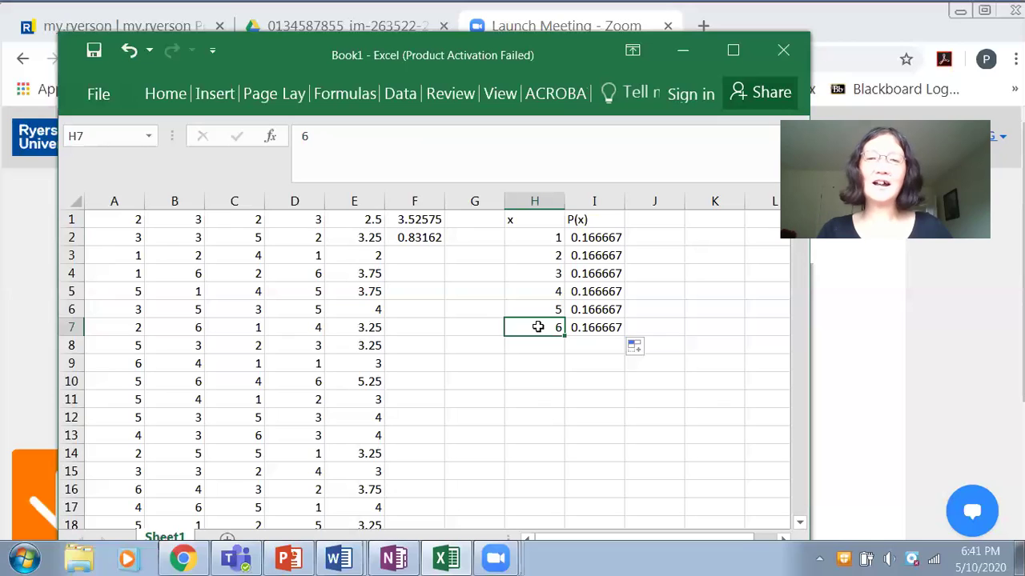
pyautogui.click(527, 224)
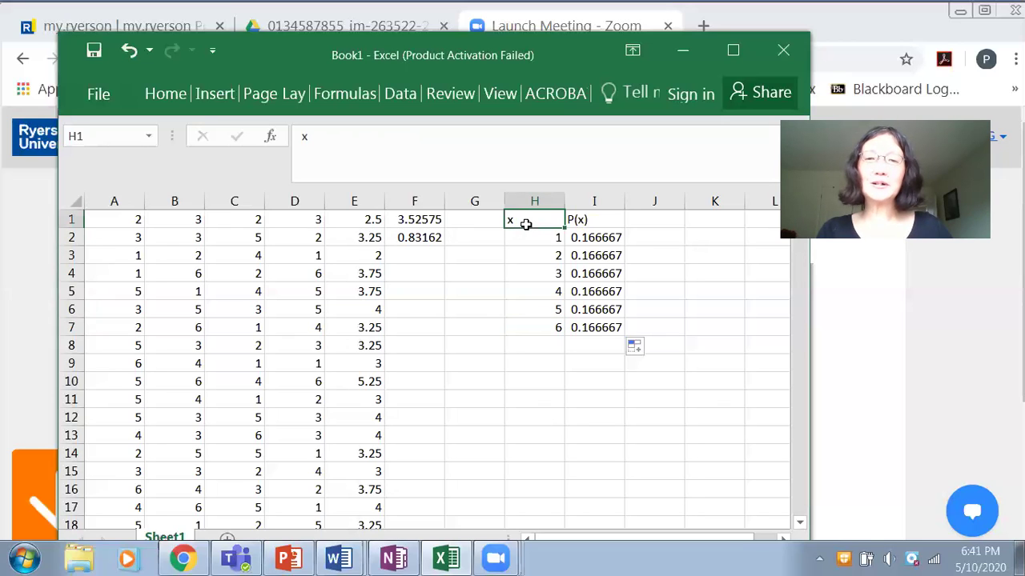
pyautogui.moveTo(550, 221); pyautogui.dragTo(583, 330)
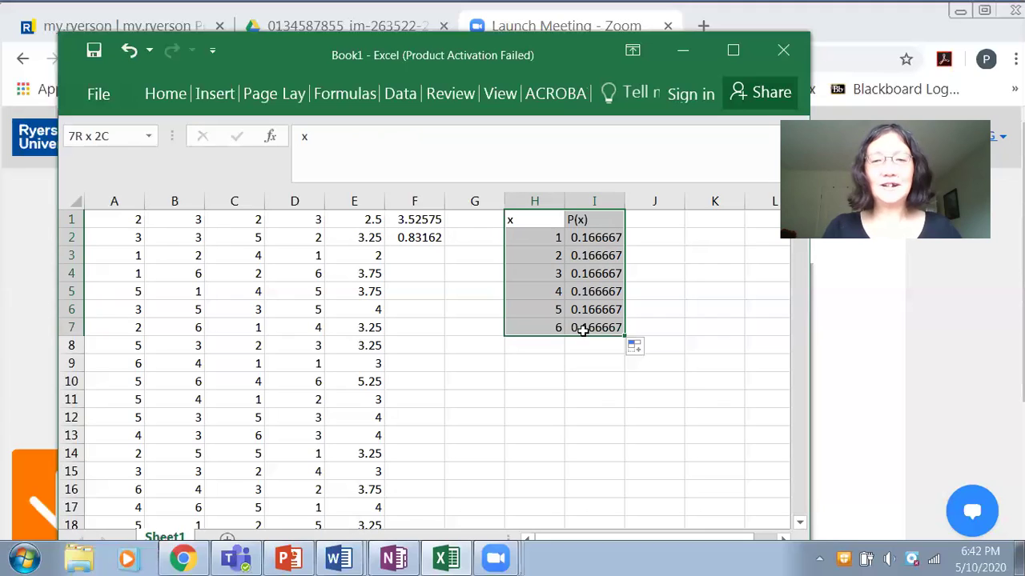
pyautogui.moveTo(583, 330); pyautogui.dragTo(583, 329)
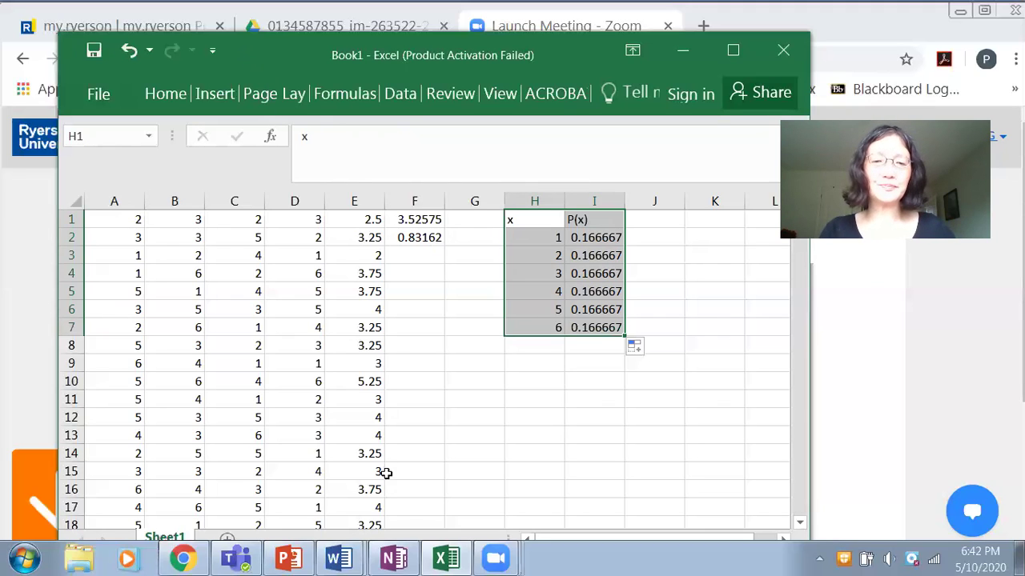
# Step: Switch to the Math page in OneNote, choose the red pen and place the window over the worksheet
pyautogui.click(393, 559)
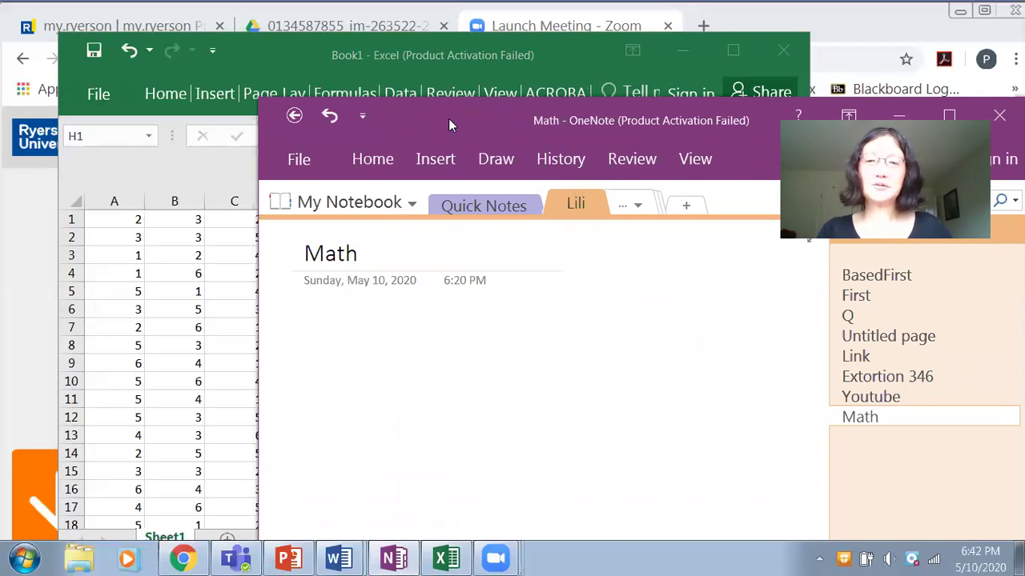
pyautogui.moveTo(448, 118); pyautogui.dragTo(828, 228)
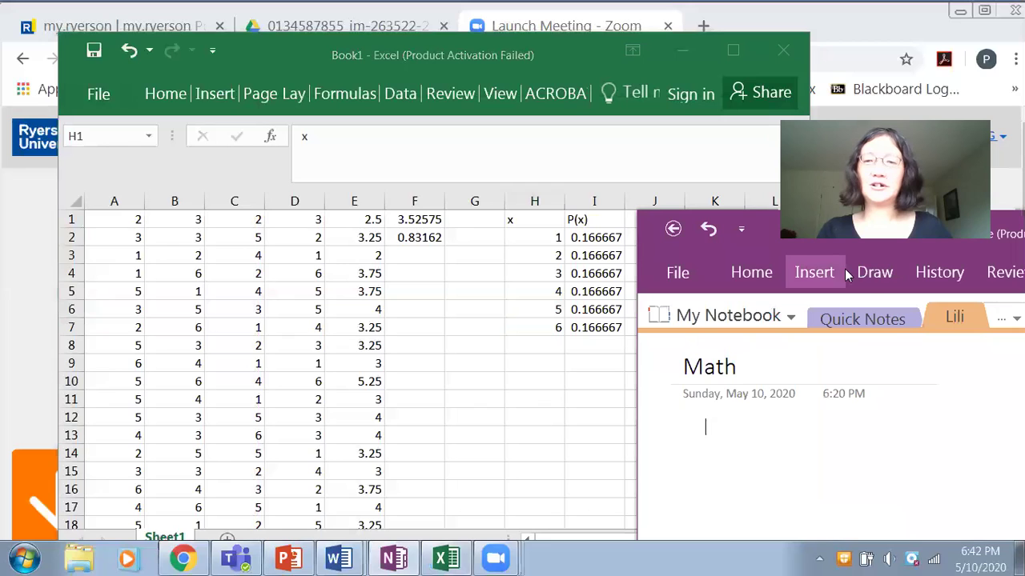
pyautogui.click(874, 274)
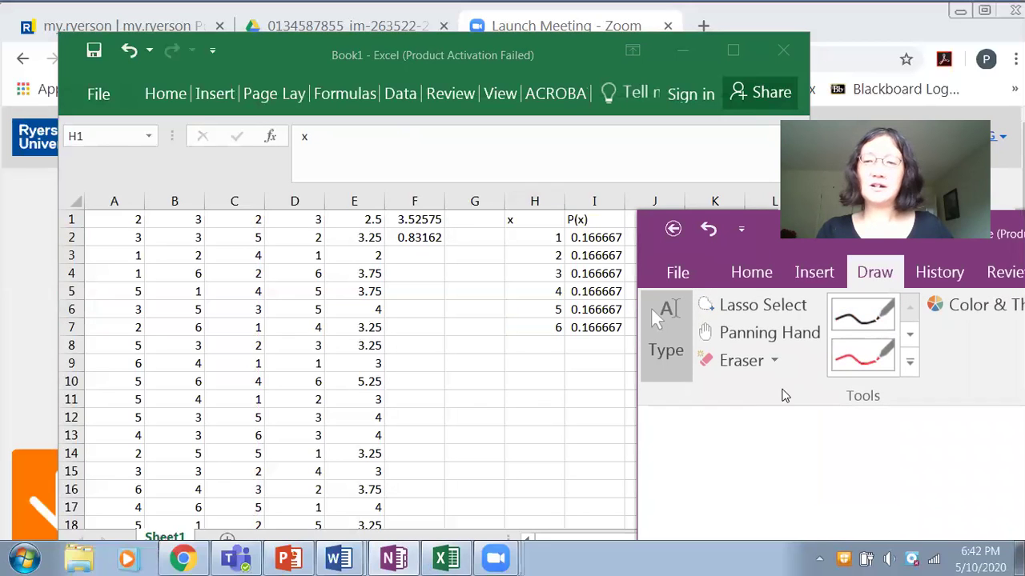
pyautogui.click(854, 367)
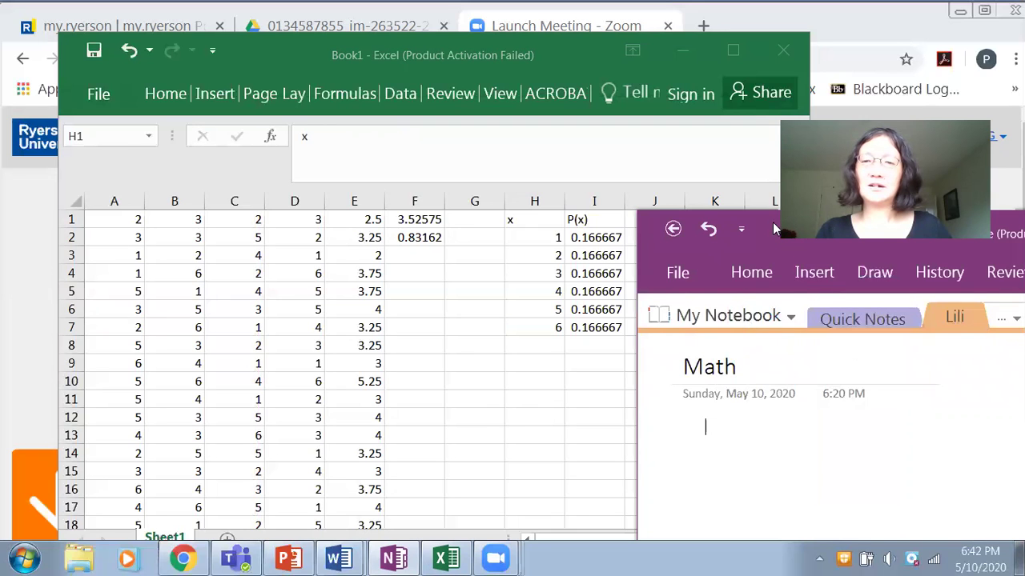
pyautogui.moveTo(773, 214)
pyautogui.mouseDown()
pyautogui.moveTo(539, 239)
pyautogui.moveTo(334, 120)
pyautogui.mouseUp()
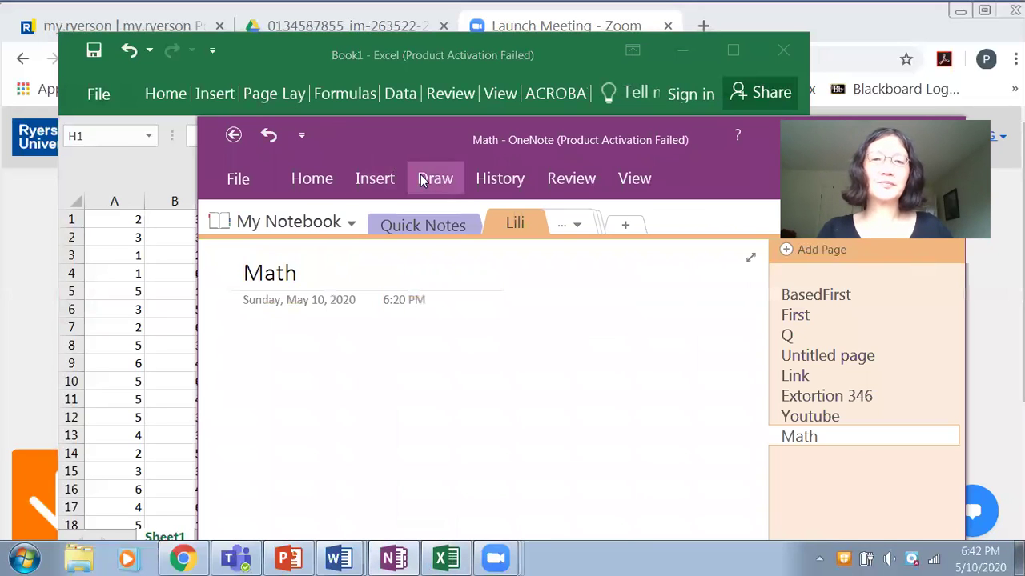
pyautogui.click(435, 177)
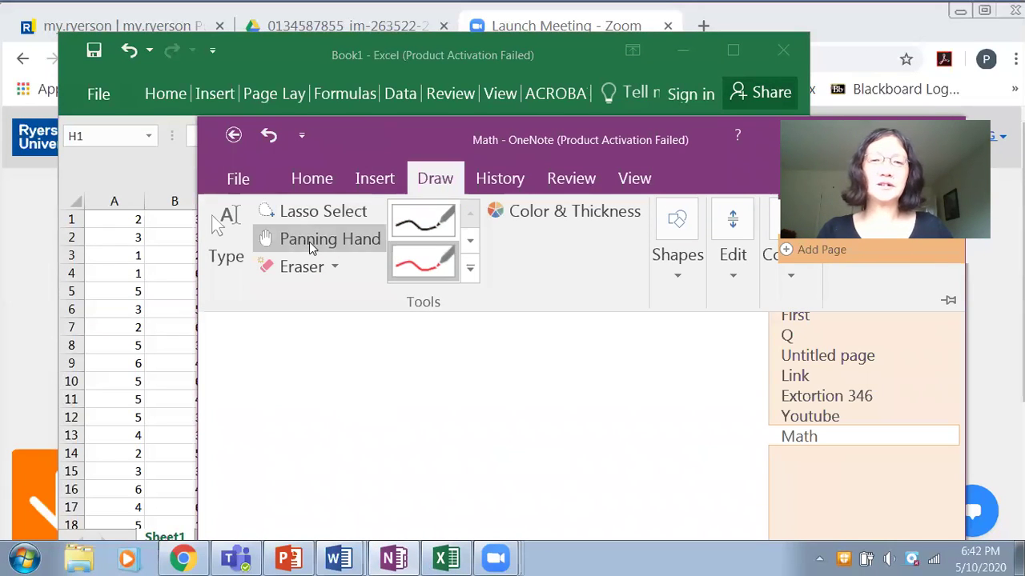
pyautogui.click(425, 131)
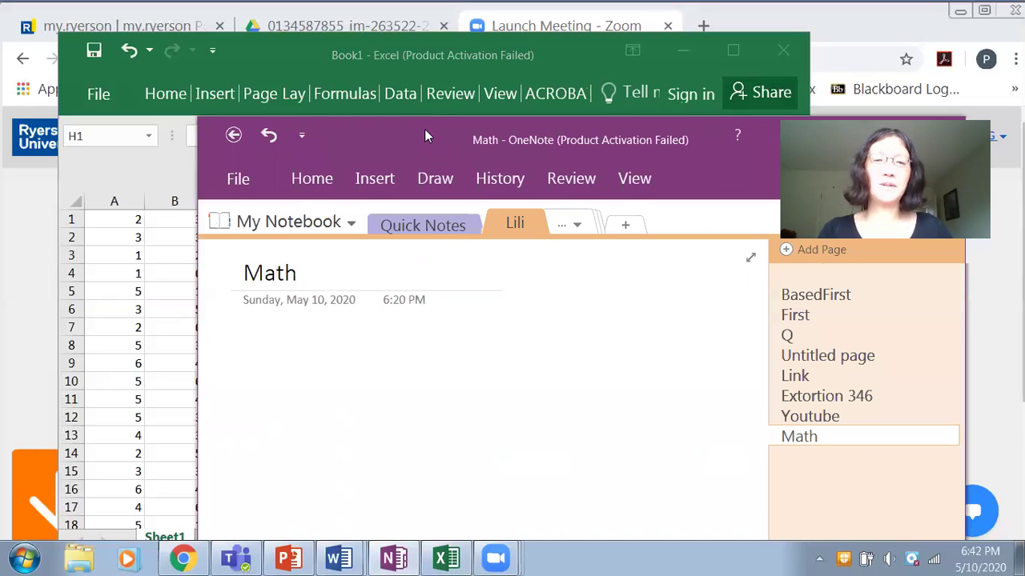
# Step: Reselect the red pen for the Math page and move the OneNote window higher over the worksheet
pyautogui.moveTo(424, 129); pyautogui.dragTo(338, 126)
pyautogui.click(350, 179)
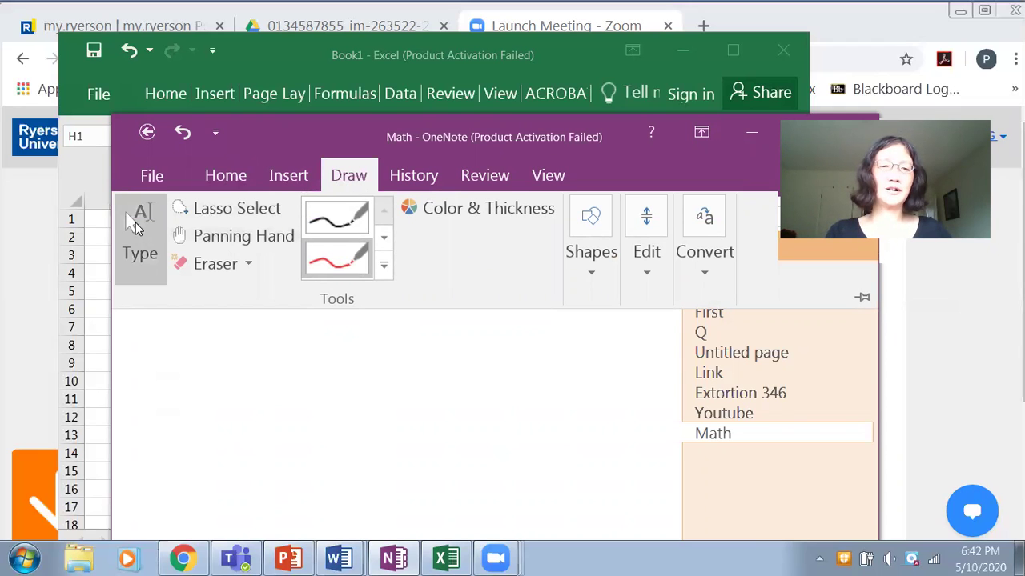
pyautogui.click(135, 222)
pyautogui.click(179, 329)
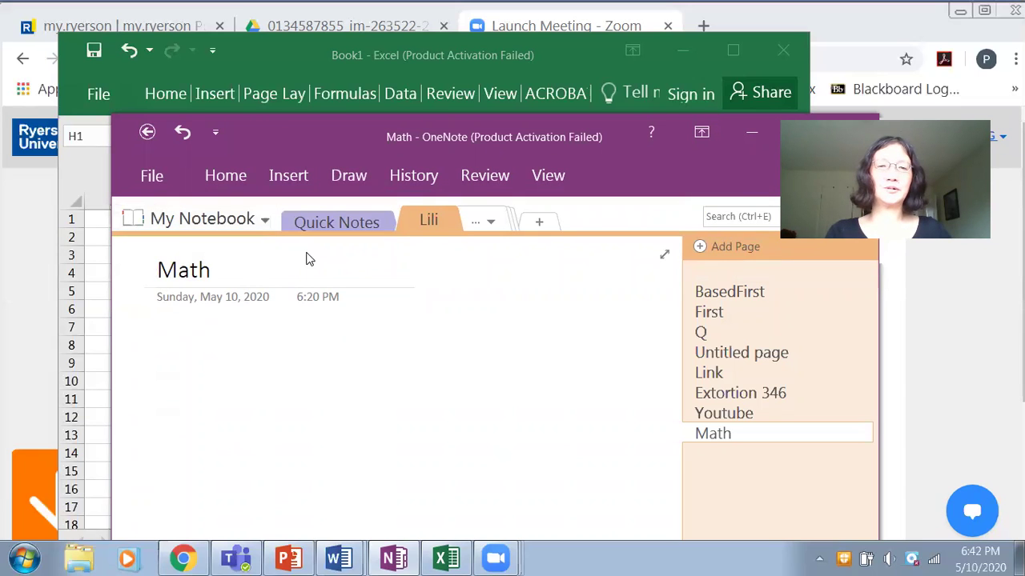
pyautogui.click(346, 175)
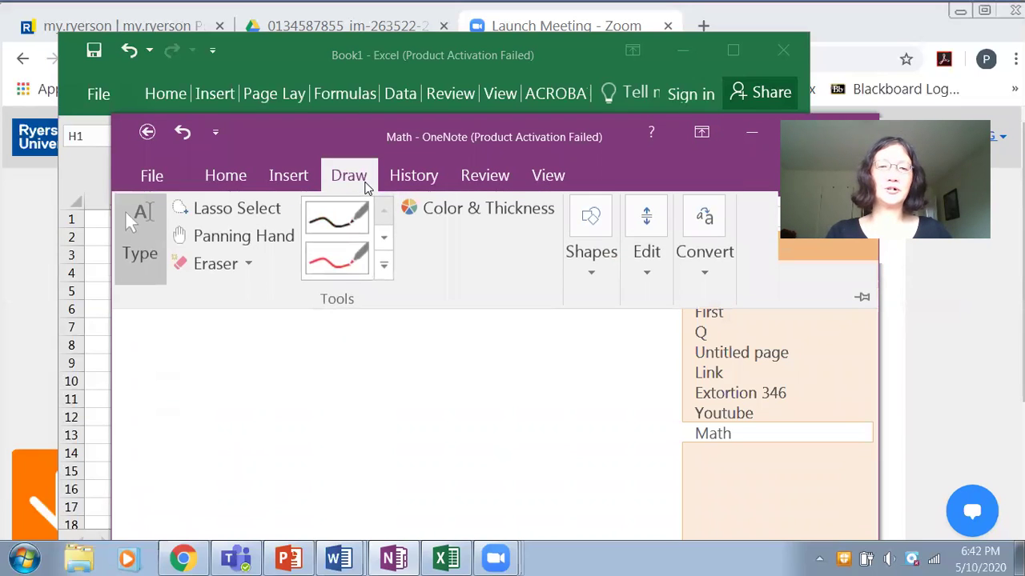
pyautogui.click(338, 268)
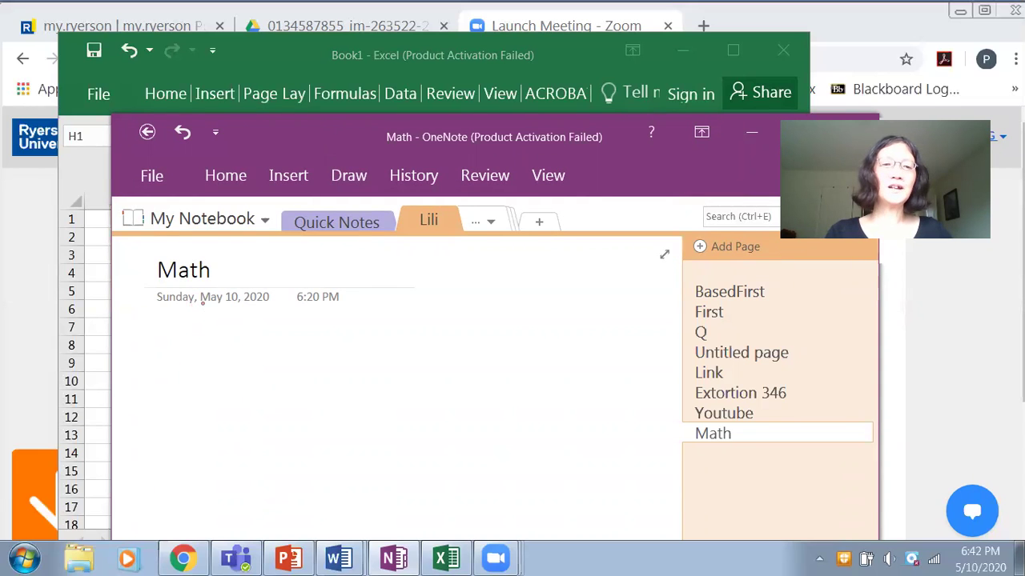
pyautogui.moveTo(316, 138); pyautogui.dragTo(438, 239)
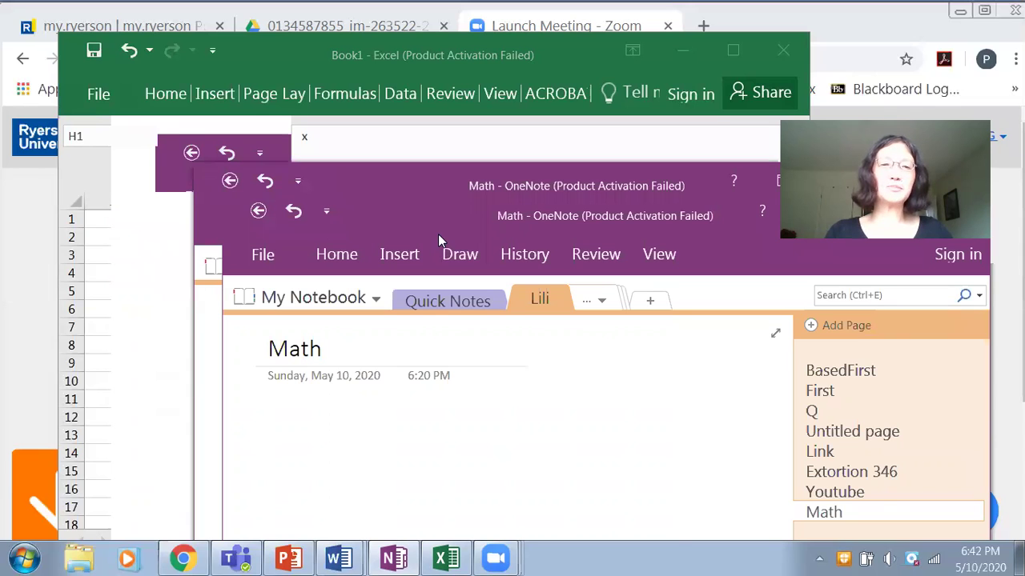
pyautogui.moveTo(437, 234); pyautogui.dragTo(323, 111)
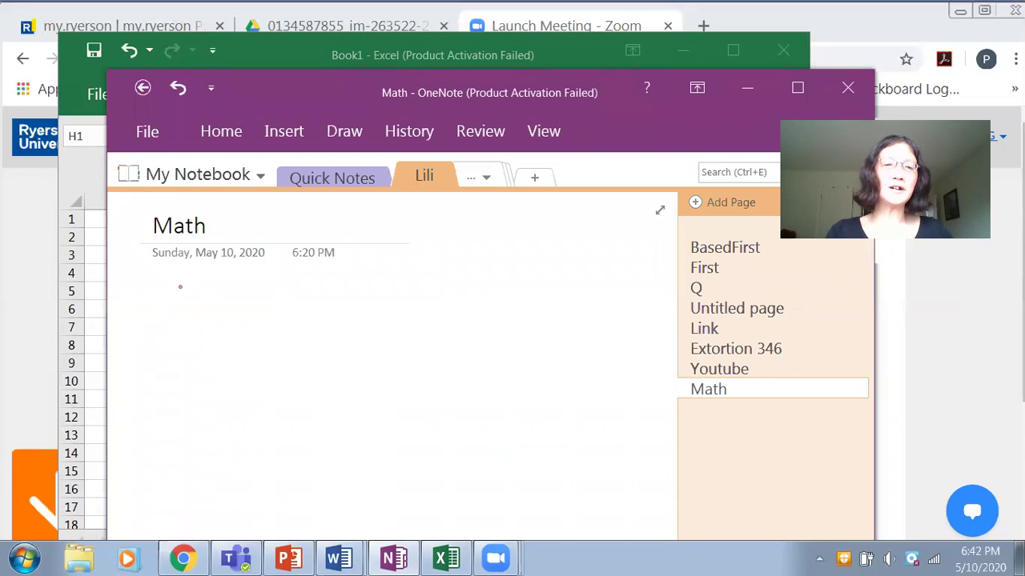
# Step: Handwrite the mean formula μ = Σ x · P(x) in red below the Math page heading
pyautogui.moveTo(171, 299)
pyautogui.mouseDown()
pyautogui.moveTo(196, 322)
pyautogui.moveTo(172, 329)
pyautogui.mouseUp()
pyautogui.click(206, 308)
pyautogui.moveTo(225, 295)
pyautogui.mouseDown()
pyautogui.moveTo(225, 331)
pyautogui.moveTo(240, 296)
pyautogui.moveTo(235, 308)
pyautogui.moveTo(261, 317)
pyautogui.moveTo(293, 308)
pyautogui.moveTo(292, 320)
pyautogui.mouseUp()
pyautogui.moveTo(140, 302)
pyautogui.mouseDown()
pyautogui.moveTo(194, 306)
pyautogui.moveTo(144, 333)
pyautogui.moveTo(174, 333)
pyautogui.mouseUp()
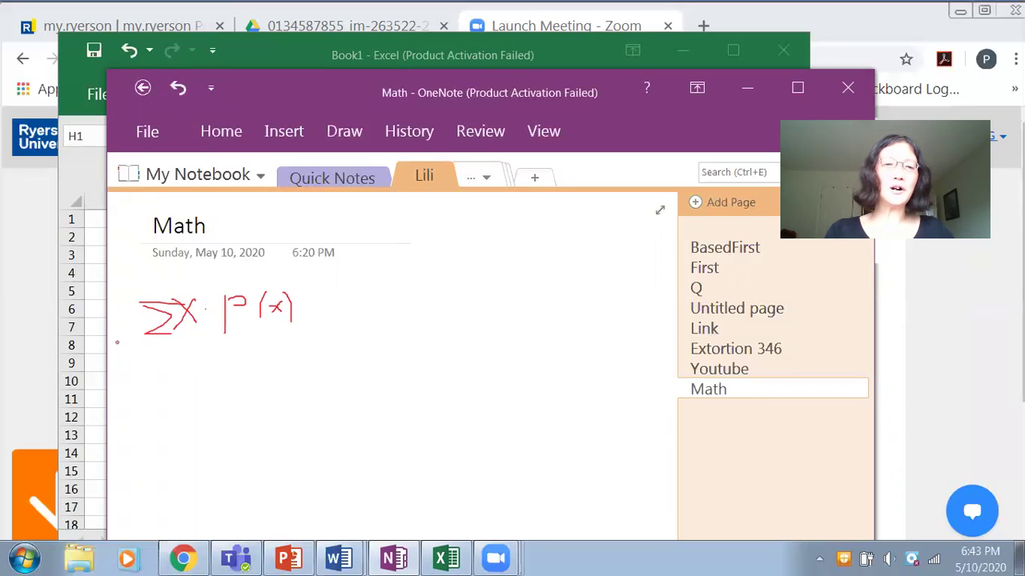
pyautogui.moveTo(125, 273)
pyautogui.mouseDown()
pyautogui.moveTo(134, 283)
pyautogui.moveTo(117, 291)
pyautogui.moveTo(160, 278)
pyautogui.mouseUp()
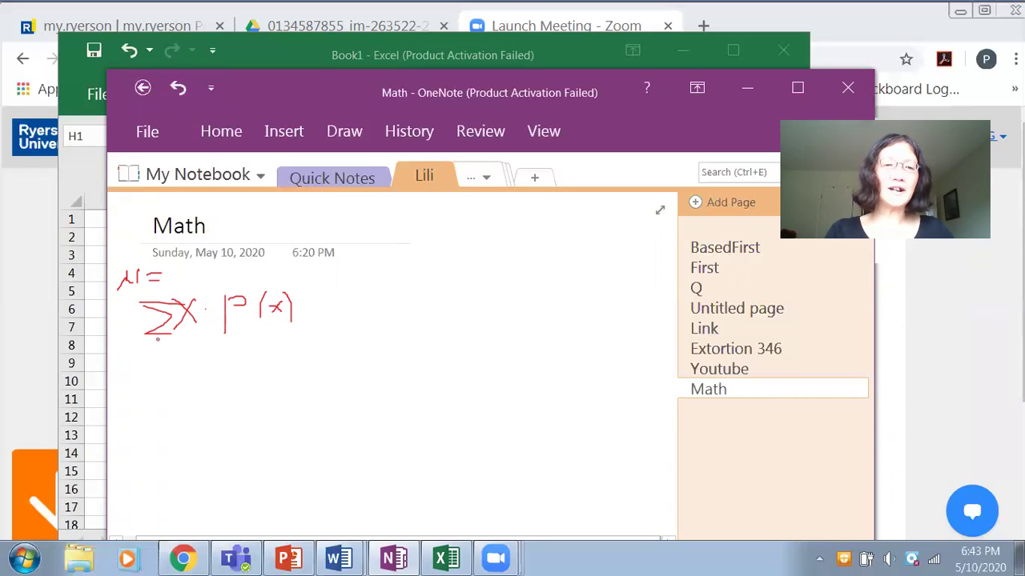
# Step: Write "sum" beneath the sigma, emphasise the multiplication dot and bracket the product x · P(x)
pyautogui.moveTo(152, 363)
pyautogui.mouseDown()
pyautogui.moveTo(143, 375)
pyautogui.moveTo(182, 370)
pyautogui.mouseUp()
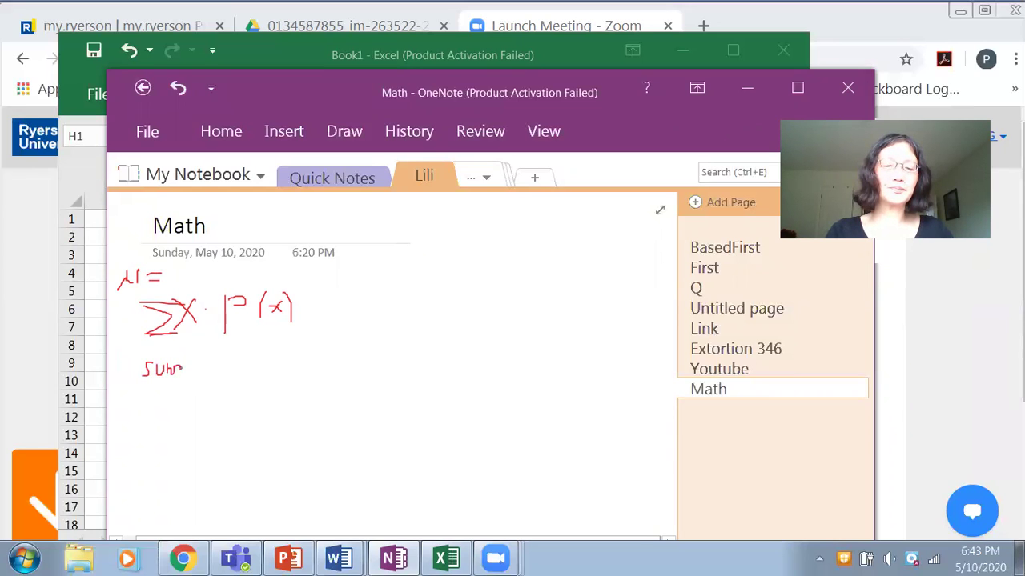
pyautogui.click(206, 312)
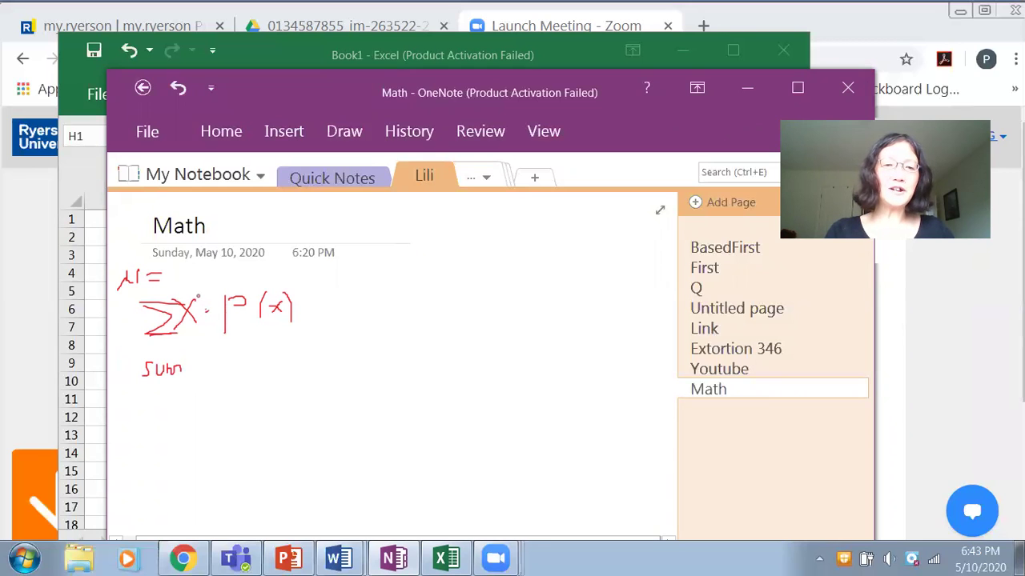
pyautogui.moveTo(193, 291)
pyautogui.mouseDown()
pyautogui.moveTo(176, 317)
pyautogui.moveTo(195, 332)
pyautogui.mouseUp()
pyautogui.moveTo(300, 277)
pyautogui.mouseDown()
pyautogui.moveTo(311, 321)
pyautogui.moveTo(303, 331)
pyautogui.mouseUp()
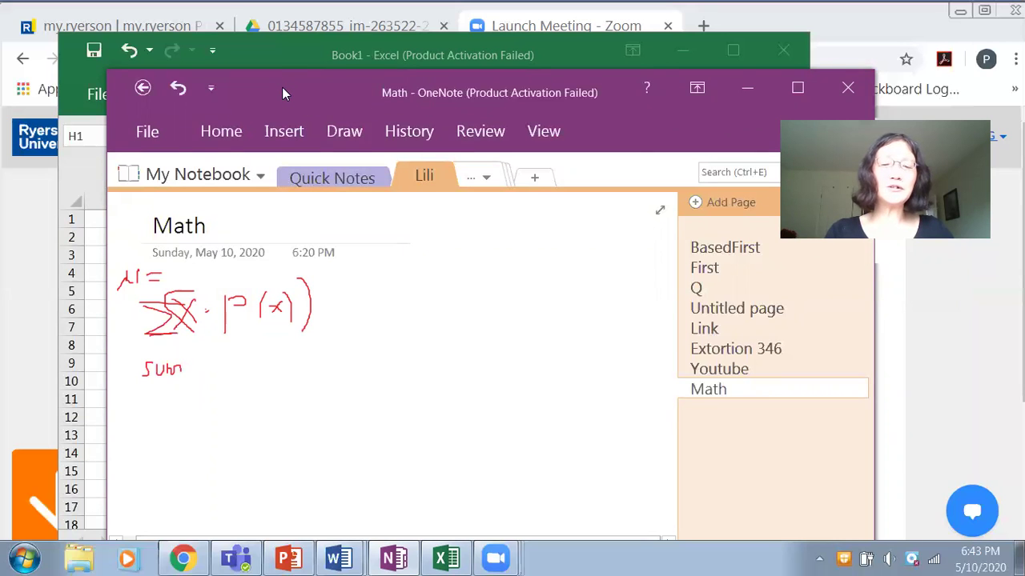
# Step: Move OneNote aside, switch to the Excel worksheet and enter =SUMPRODUCT(H2:H7,I2:I7) in cell H9 as the mean
pyautogui.moveTo(282, 87); pyautogui.dragTo(878, 294)
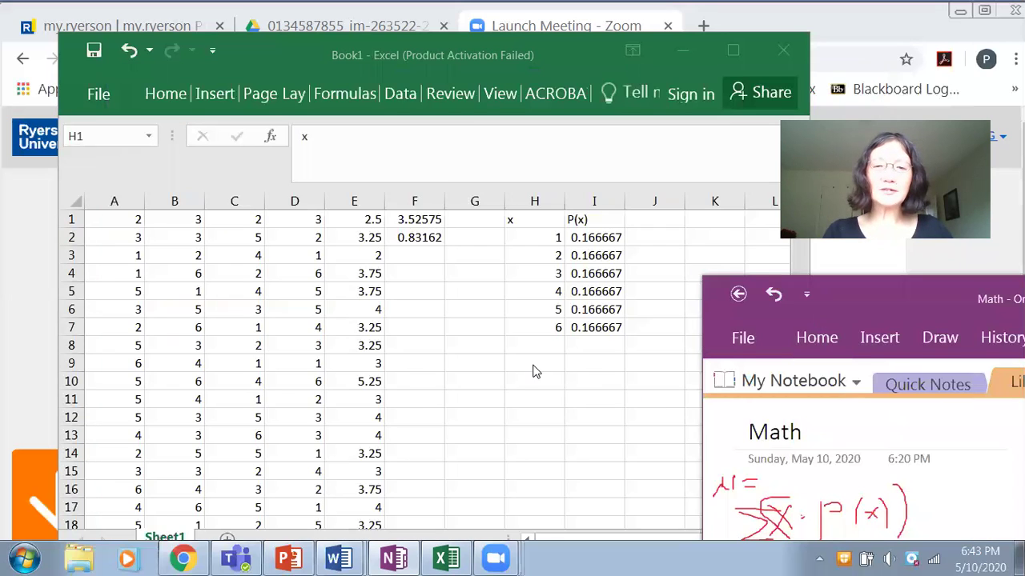
pyautogui.click(535, 367)
pyautogui.click(541, 360)
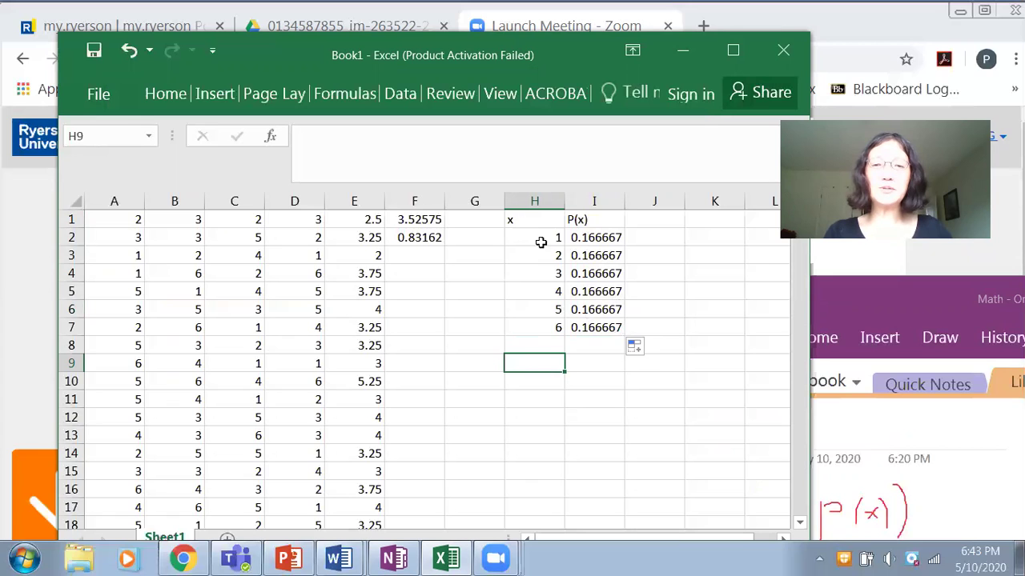
pyautogui.write('=sumproduct(')
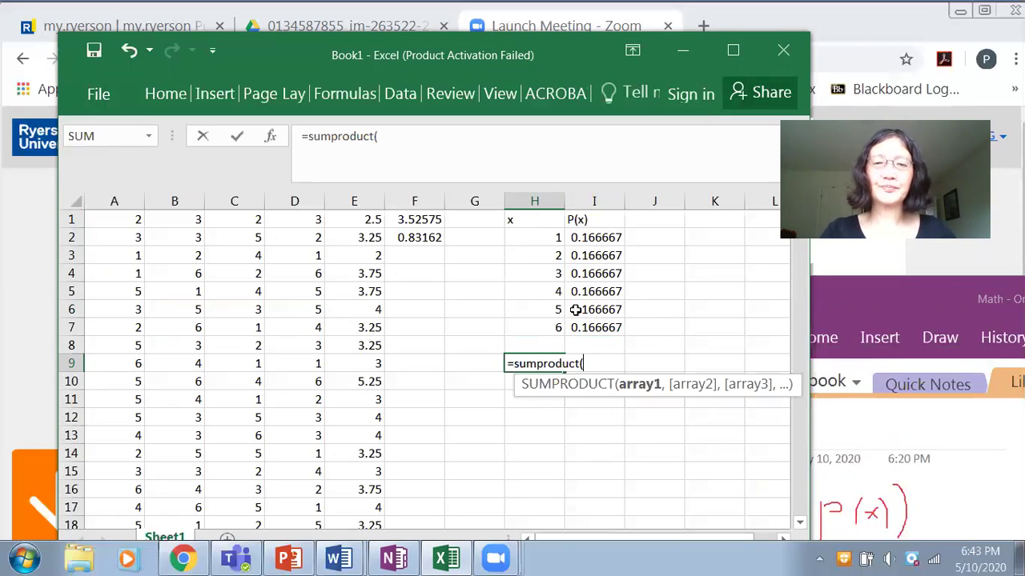
pyautogui.moveTo(528, 317); pyautogui.dragTo(528, 322)
pyautogui.write(',')
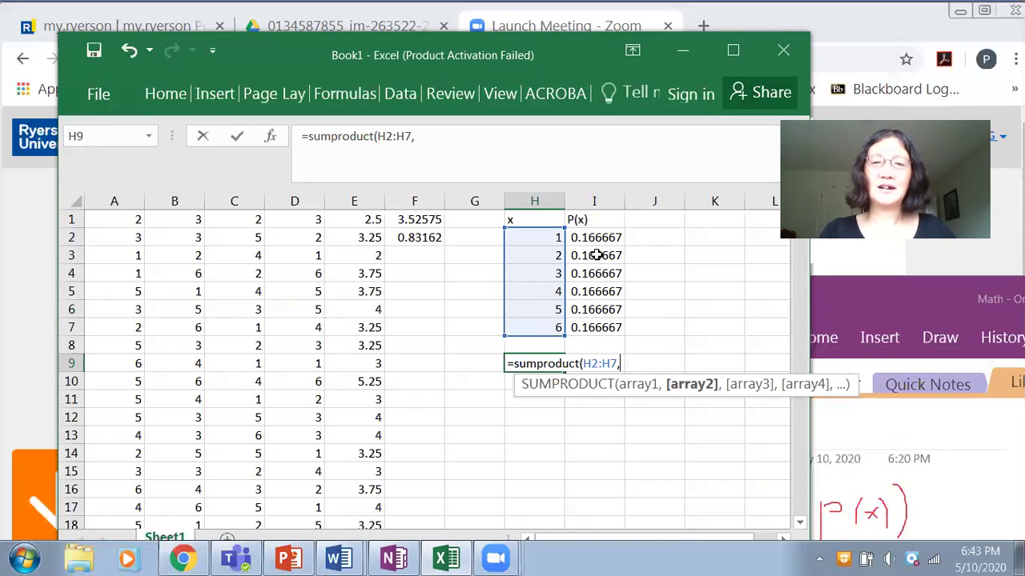
pyautogui.moveTo(589, 238); pyautogui.dragTo(589, 322)
pyautogui.write(')')
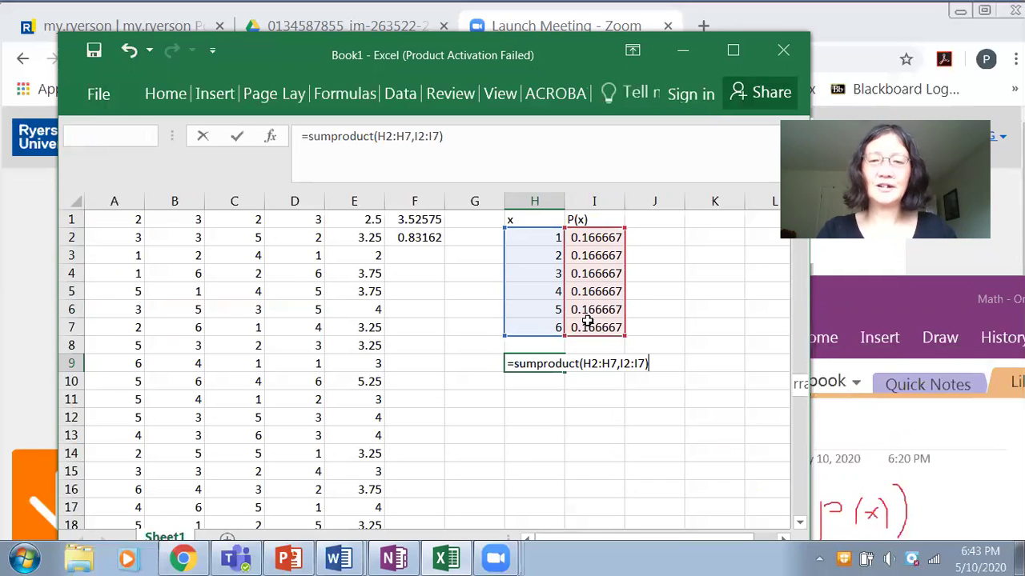
pyautogui.press('Return')
pyautogui.click(534, 365)
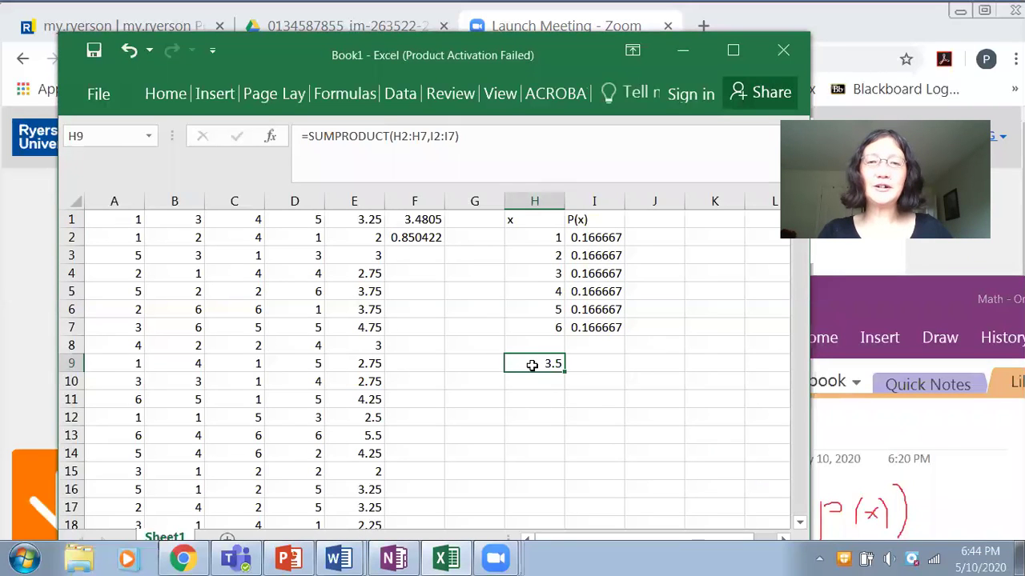
# Step: Bring OneNote back over the worksheet and handwrite the standard deviation formula σ = √(Σ(x-μ)² · P(x)) beside the mean formula
pyautogui.click(865, 298)
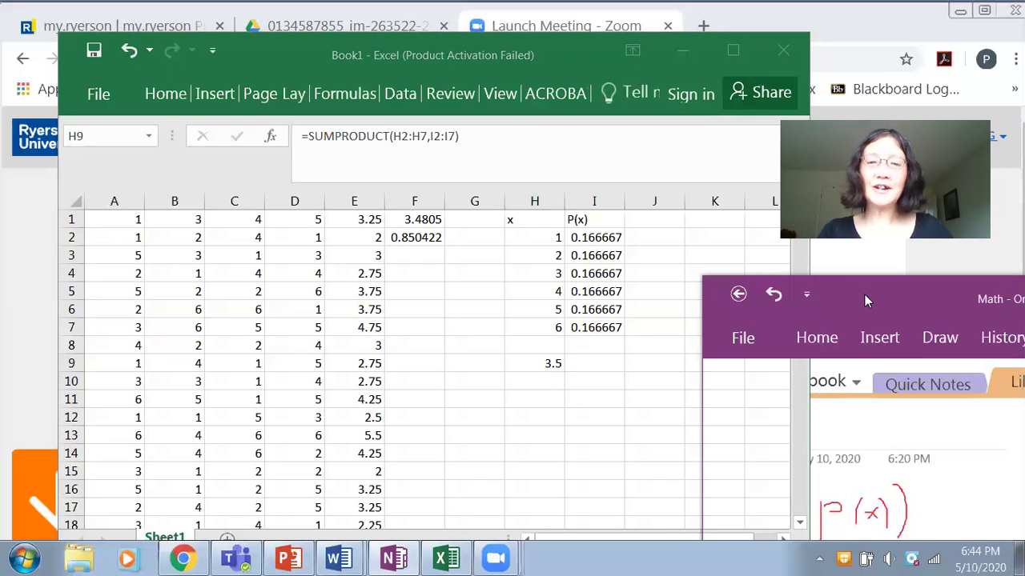
pyautogui.moveTo(864, 294); pyautogui.dragTo(365, 185)
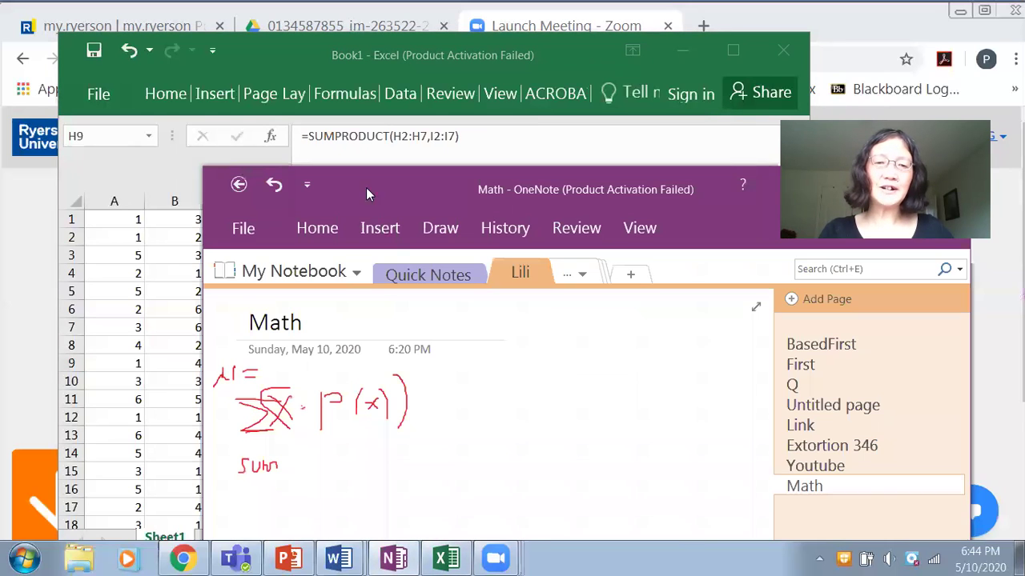
pyautogui.moveTo(476, 395)
pyautogui.mouseDown()
pyautogui.moveTo(464, 432)
pyautogui.moveTo(485, 391)
pyautogui.moveTo(512, 423)
pyautogui.moveTo(578, 431)
pyautogui.moveTo(566, 428)
pyautogui.moveTo(615, 411)
pyautogui.moveTo(616, 426)
pyautogui.moveTo(573, 406)
pyautogui.moveTo(560, 442)
pyautogui.mouseUp()
pyautogui.moveTo(628, 398)
pyautogui.mouseDown()
pyautogui.moveTo(627, 438)
pyautogui.moveTo(645, 390)
pyautogui.moveTo(660, 430)
pyautogui.moveTo(669, 401)
pyautogui.moveTo(683, 432)
pyautogui.moveTo(711, 432)
pyautogui.mouseUp()
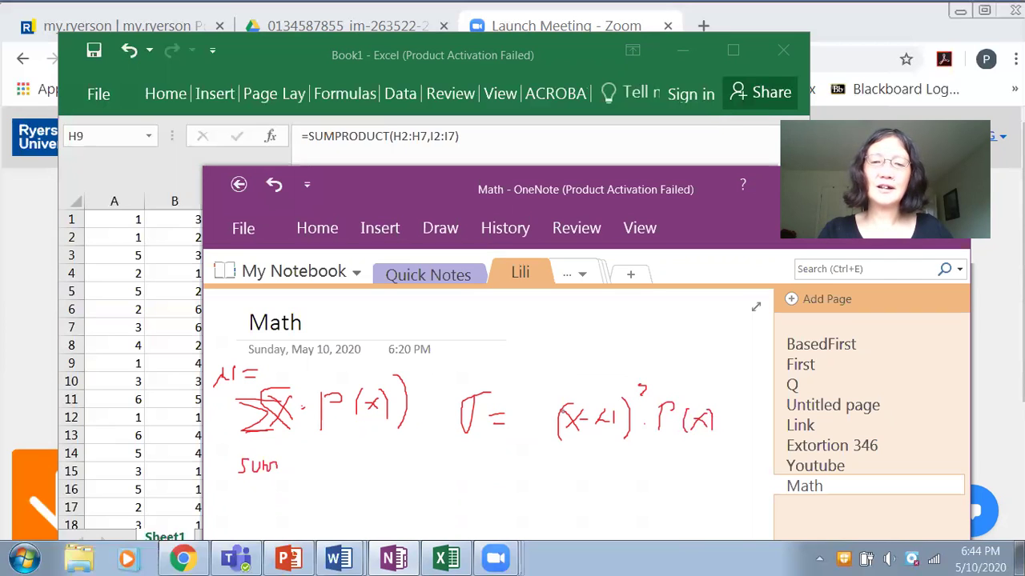
pyautogui.moveTo(546, 408)
pyautogui.mouseDown()
pyautogui.moveTo(531, 409)
pyautogui.moveTo(548, 437)
pyautogui.mouseUp()
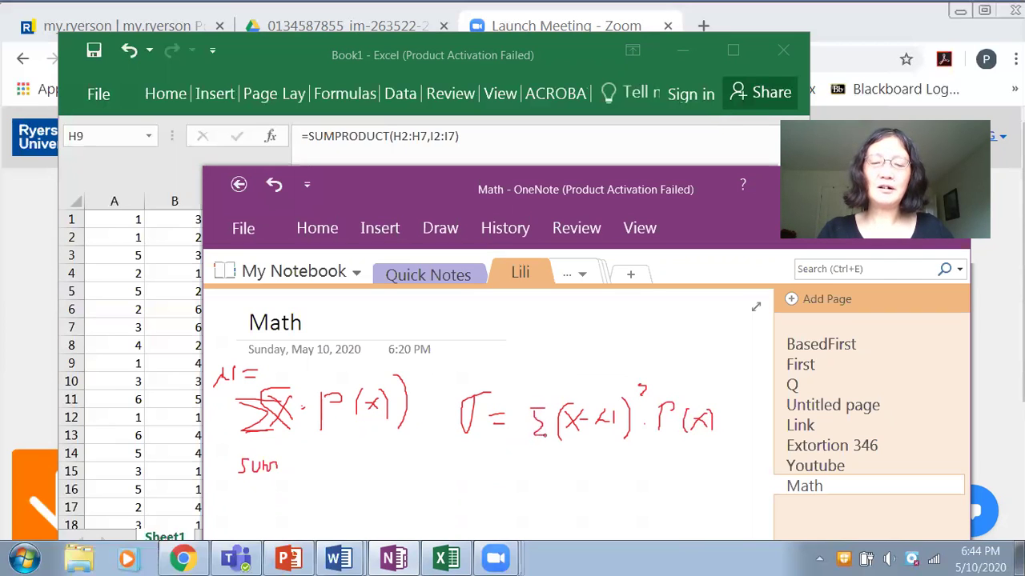
pyautogui.moveTo(536, 372); pyautogui.dragTo(751, 343)
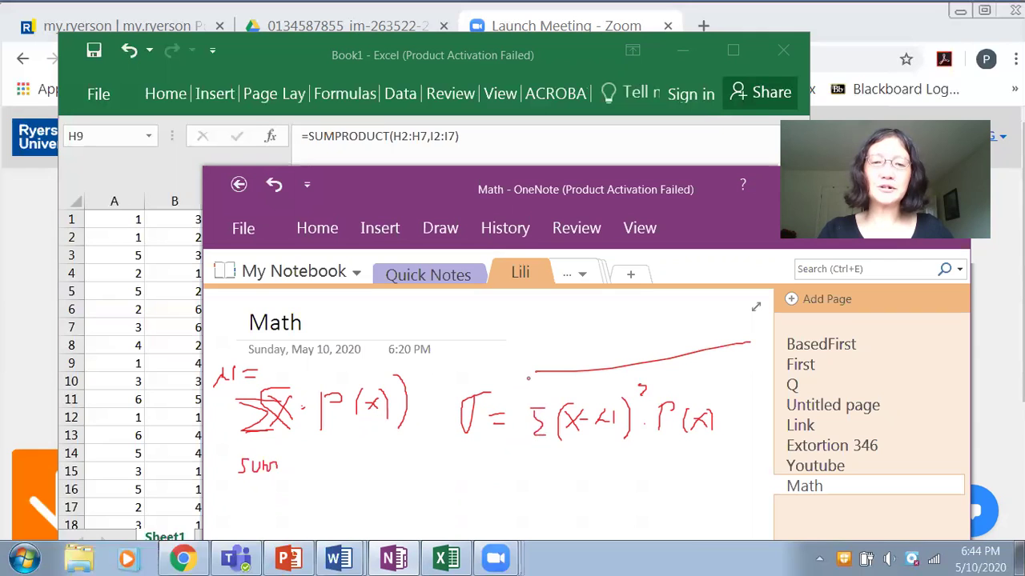
pyautogui.moveTo(506, 457); pyautogui.dragTo(529, 373)
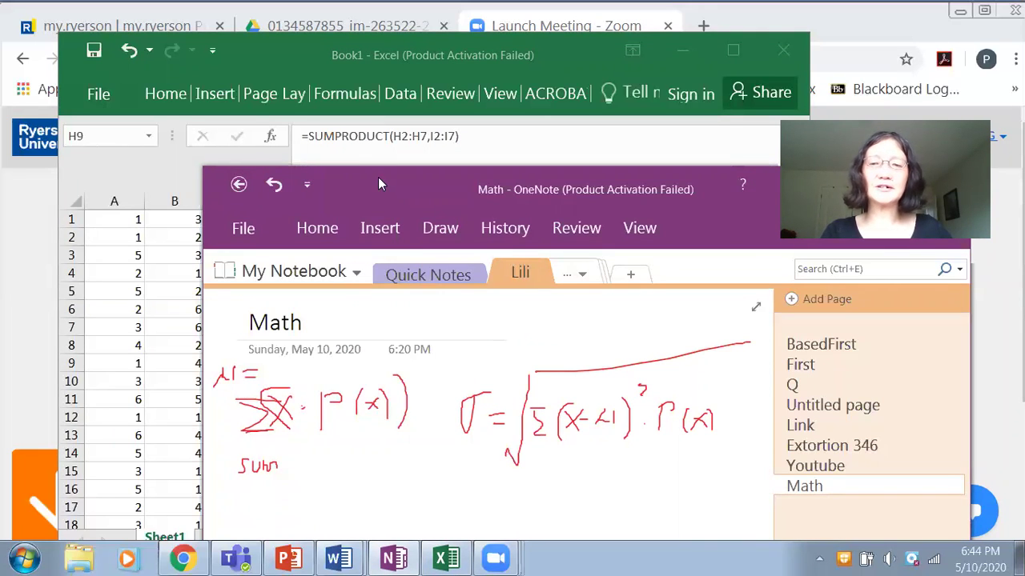
# Step: Move OneNote aside, shift the Excel window clear of the webcam and enter the heading x-mu in cell J1
pyautogui.moveTo(380, 182); pyautogui.dragTo(864, 452)
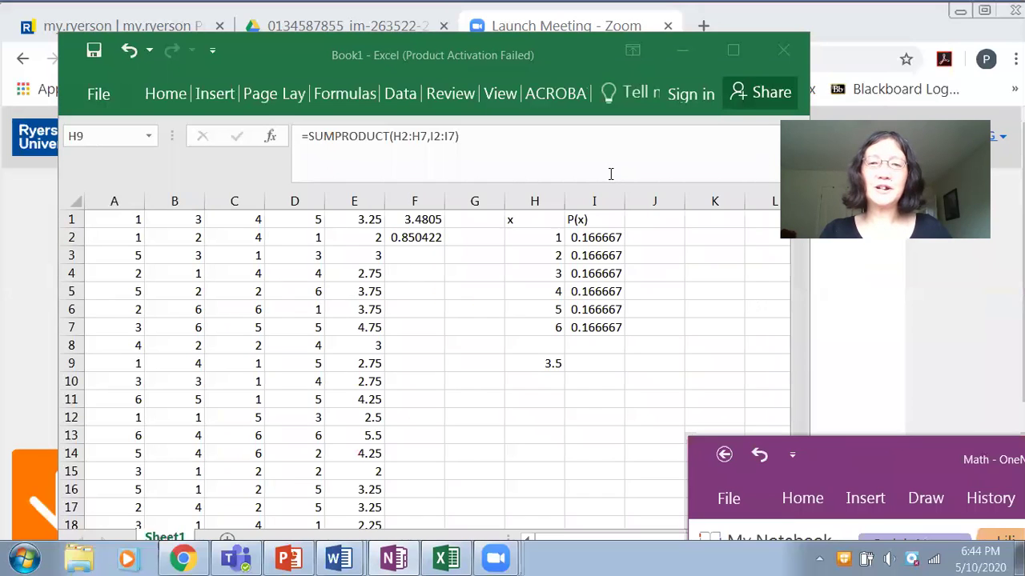
pyautogui.moveTo(566, 48); pyautogui.dragTo(486, 66)
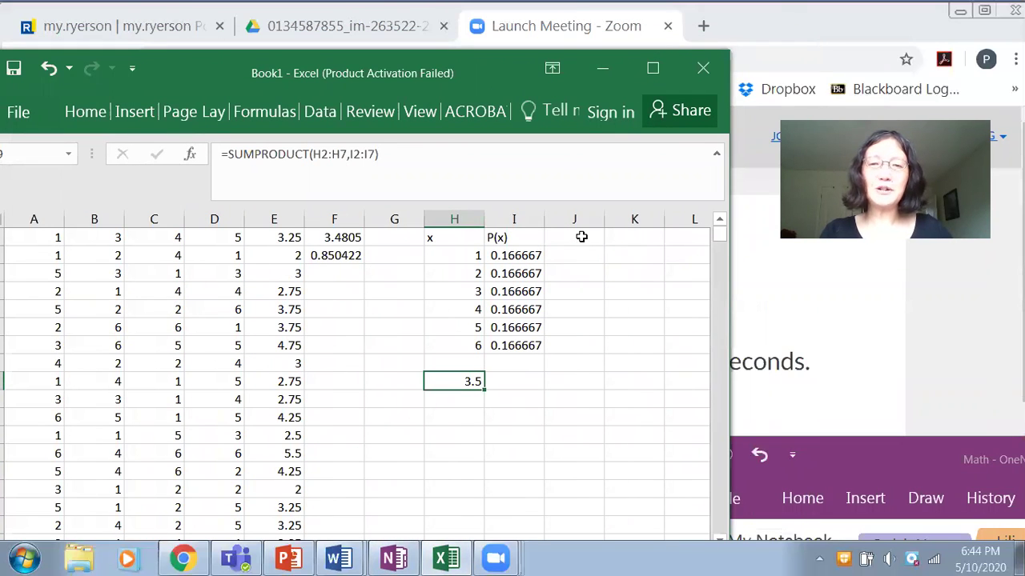
pyautogui.click(582, 237)
pyautogui.write('x-mu')
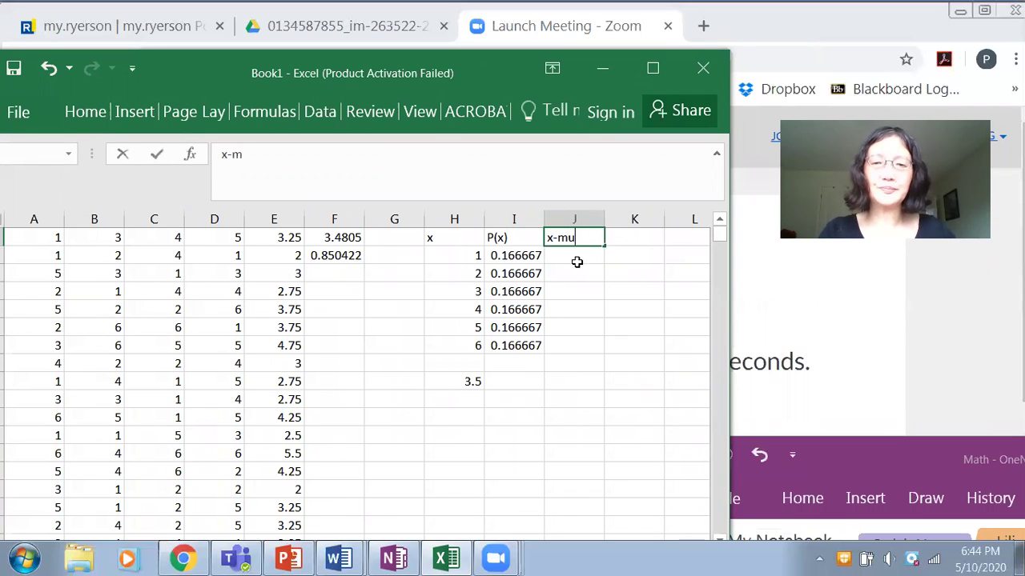
pyautogui.press('Return')
# Step: Begin the formula =H2-$H$9 in cell J2, making the reference to the mean absolute
pyautogui.write('=')
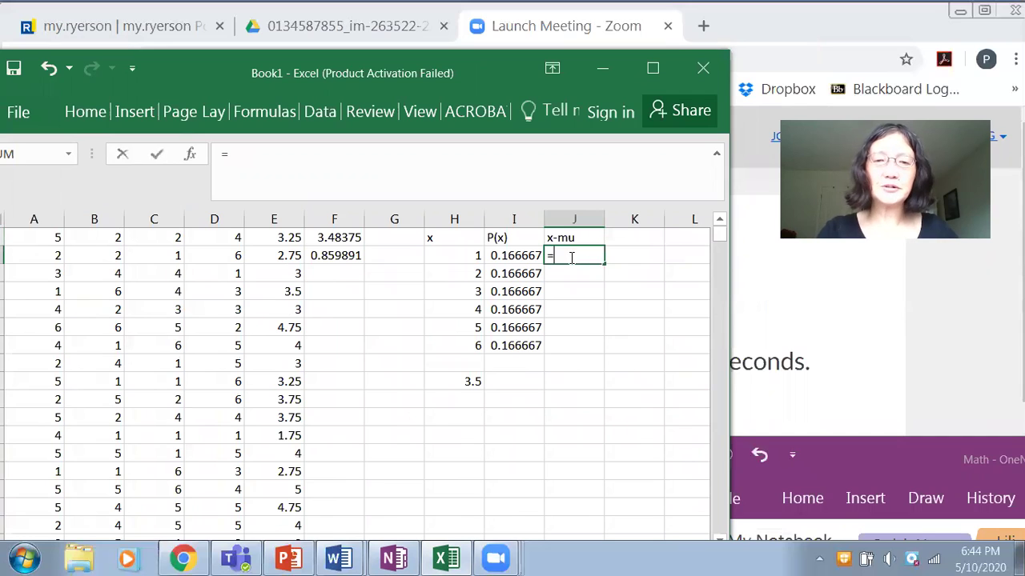
pyautogui.click(472, 254)
pyautogui.write('-')
pyautogui.click(447, 386)
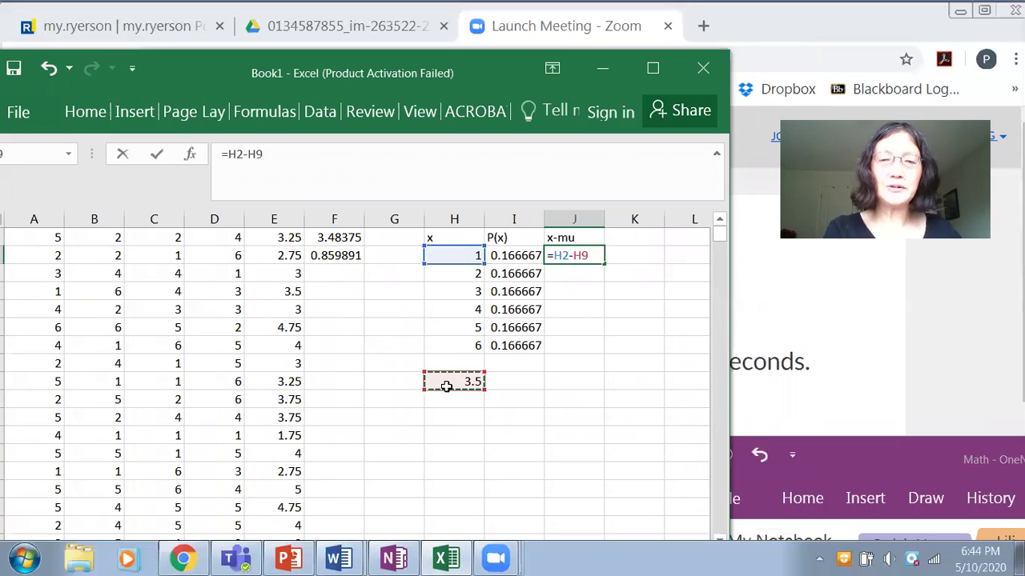
pyautogui.press('F4')
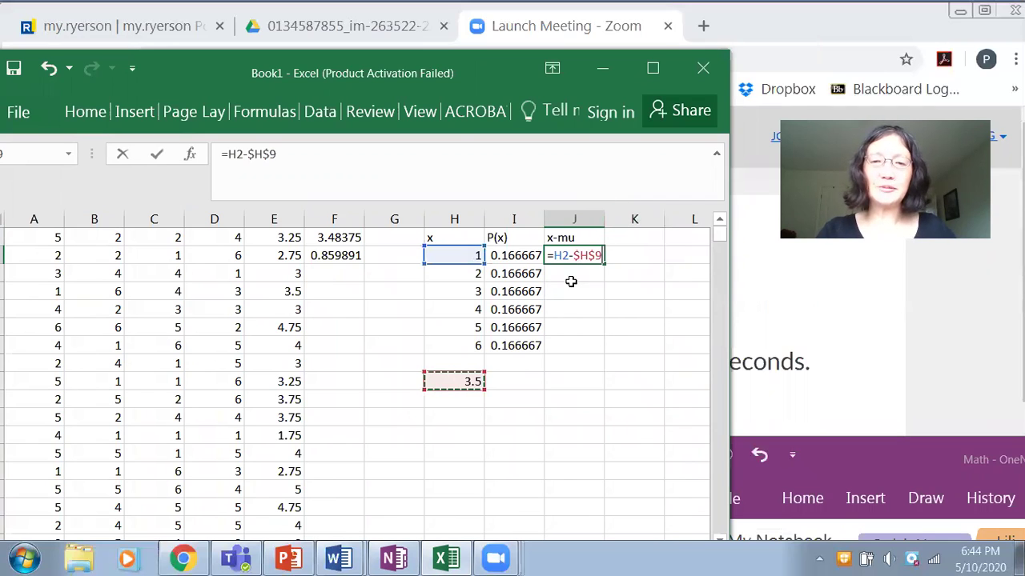
# Step: Extend the J2 formula to =(H2-$H$9)^2*I2, squaring the deviation and weighting it by its probability, and enter it
pyautogui.click(227, 155)
pyautogui.write('(')
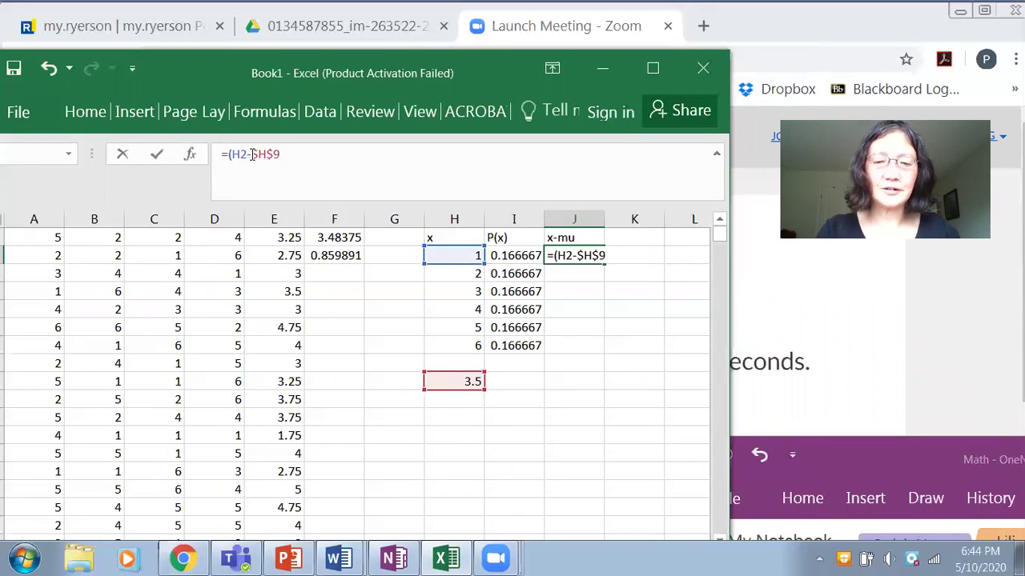
pyautogui.click(285, 154)
pyautogui.write(')^2')
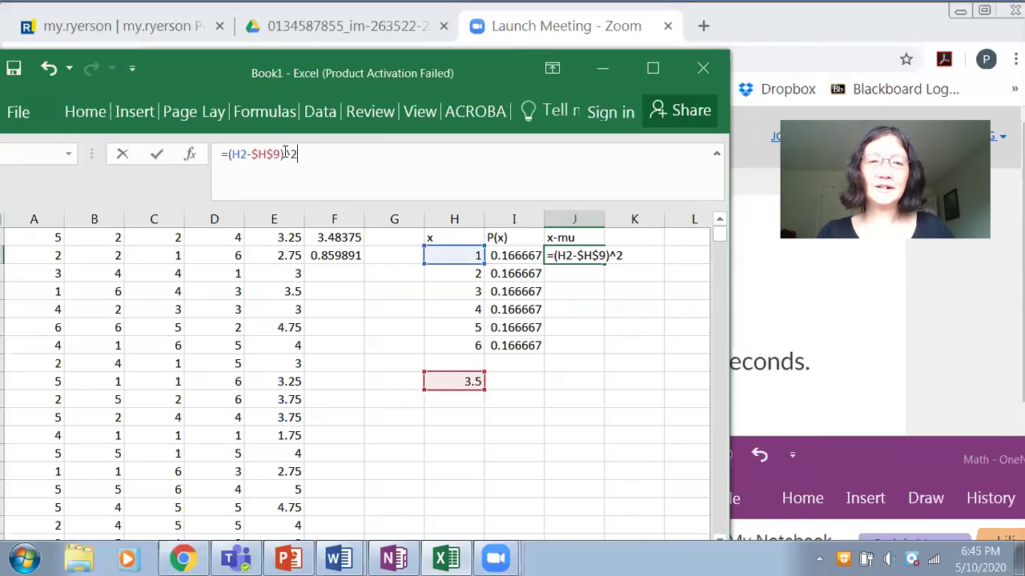
pyautogui.write('*')
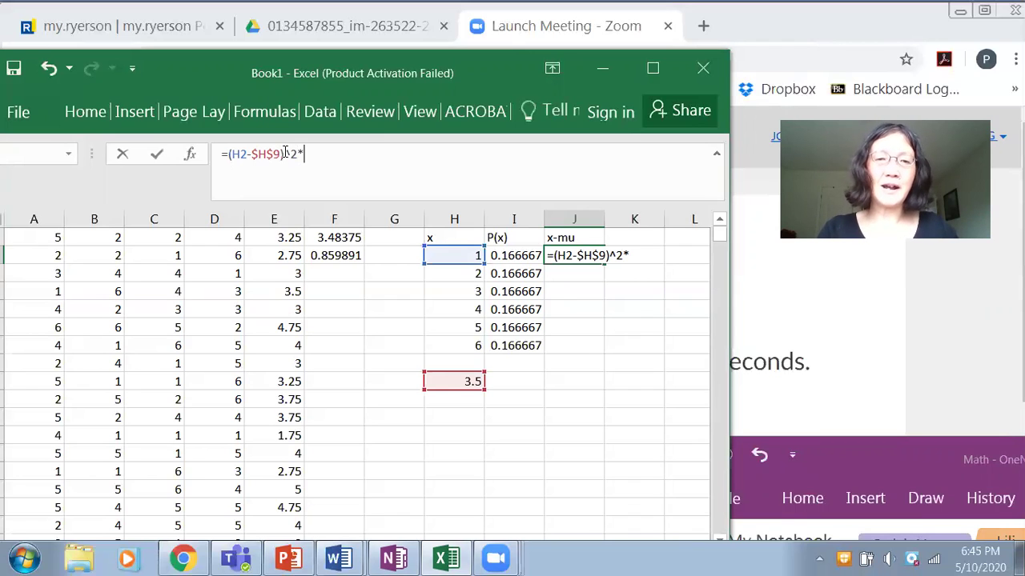
pyautogui.click(510, 253)
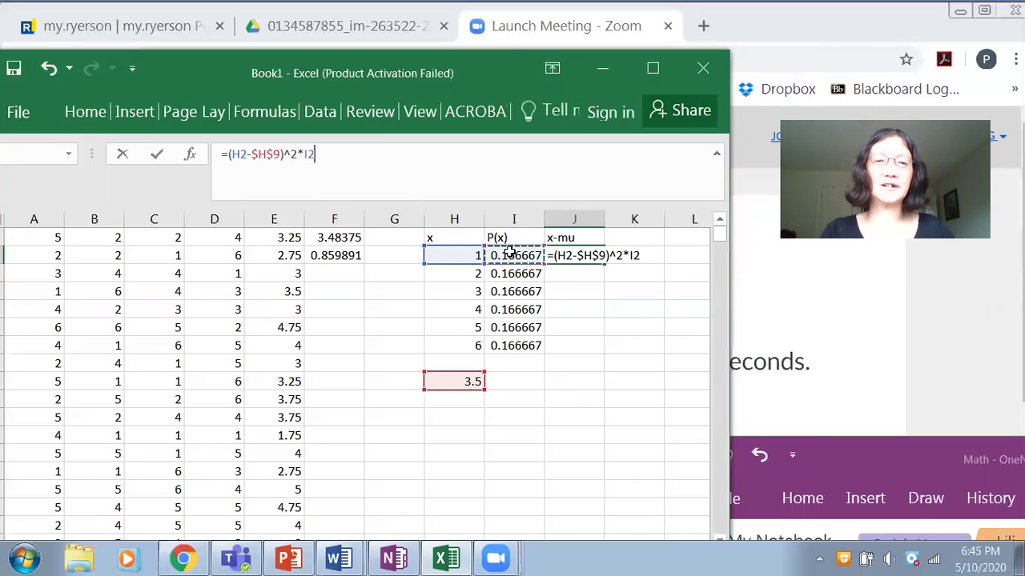
pyautogui.hotkey('ctrl', 'Return')
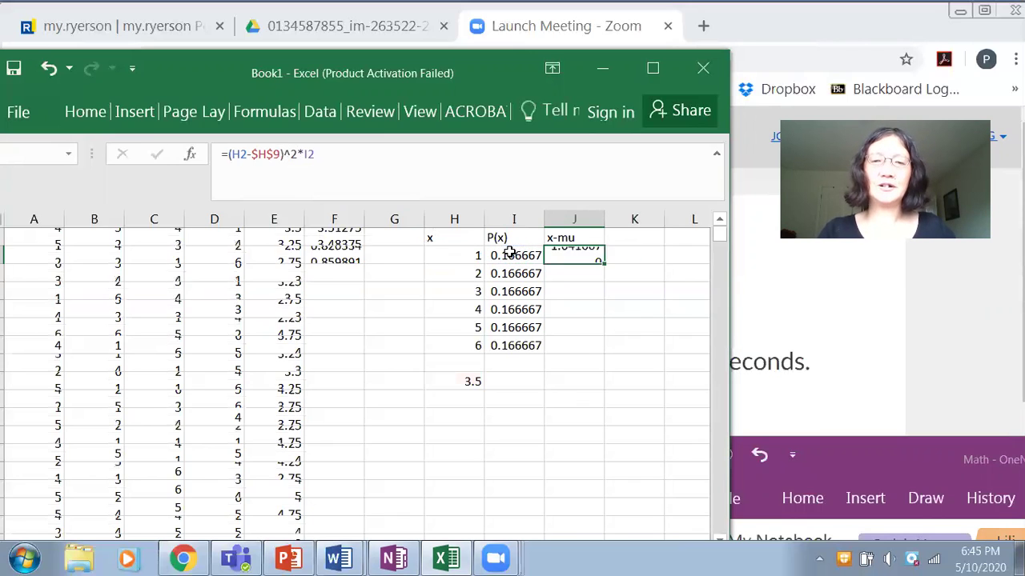
pyautogui.click(583, 255)
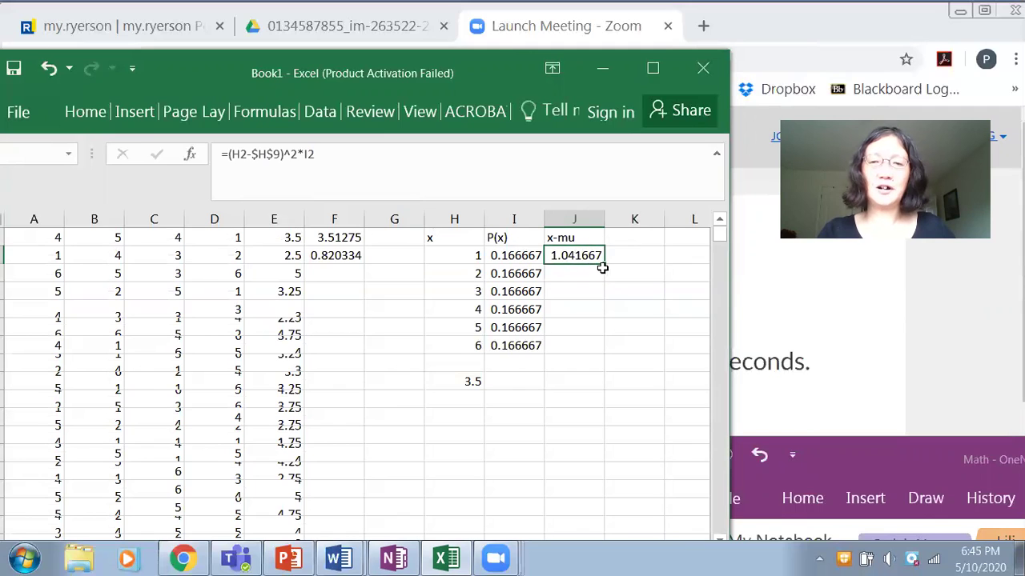
# Step: Fill the J2 formula down to J7 and total the results in J8 with =SUM(J2:J7)
pyautogui.moveTo(602, 268); pyautogui.dragTo(600, 345)
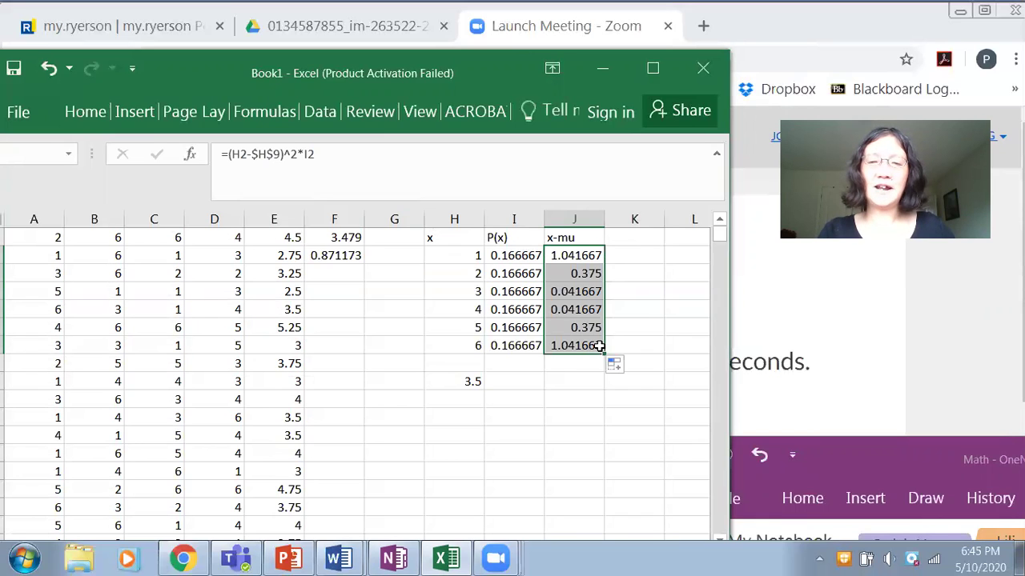
pyautogui.click(560, 362)
pyautogui.write('=s')
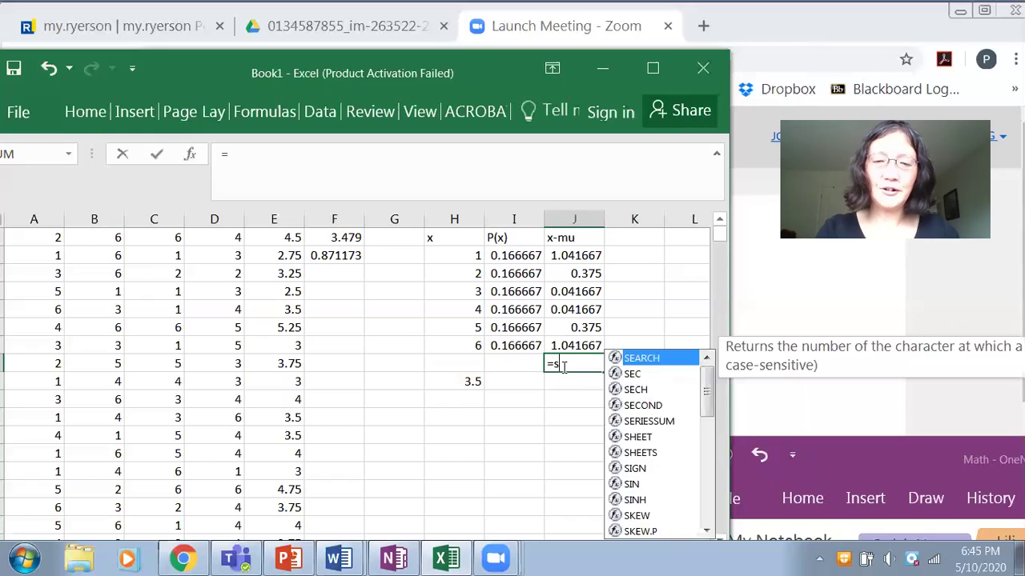
pyautogui.write('um(')
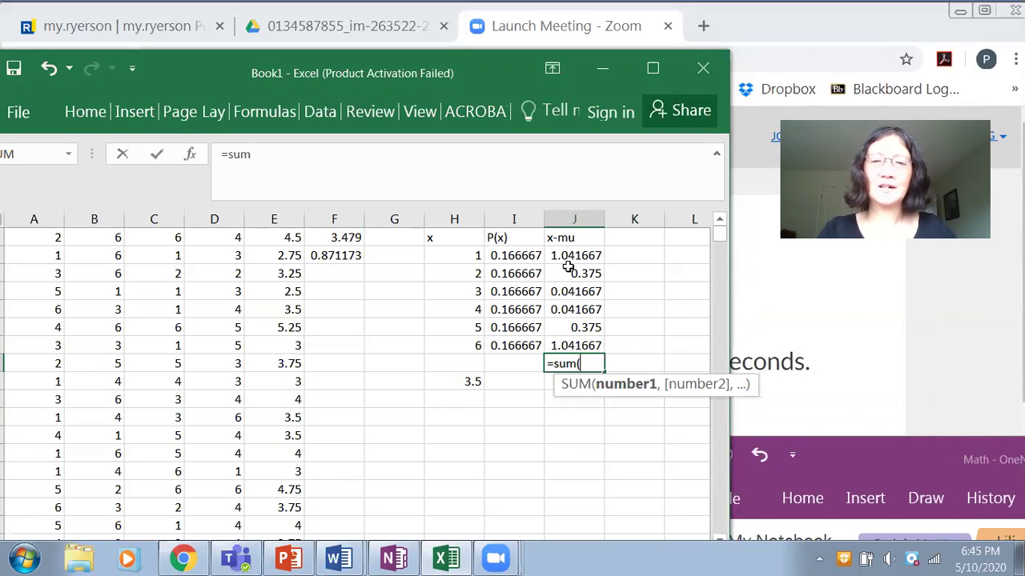
pyautogui.moveTo(565, 256); pyautogui.dragTo(560, 343)
pyautogui.press('Return')
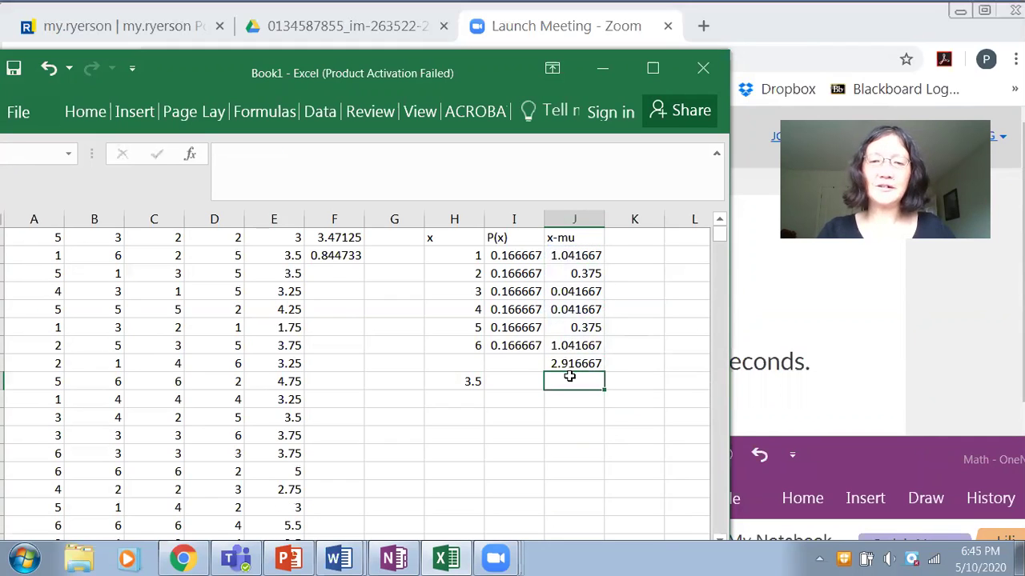
# Step: Compute the theoretical standard deviation in J9 with =SQRT(J8)
pyautogui.write('=s')
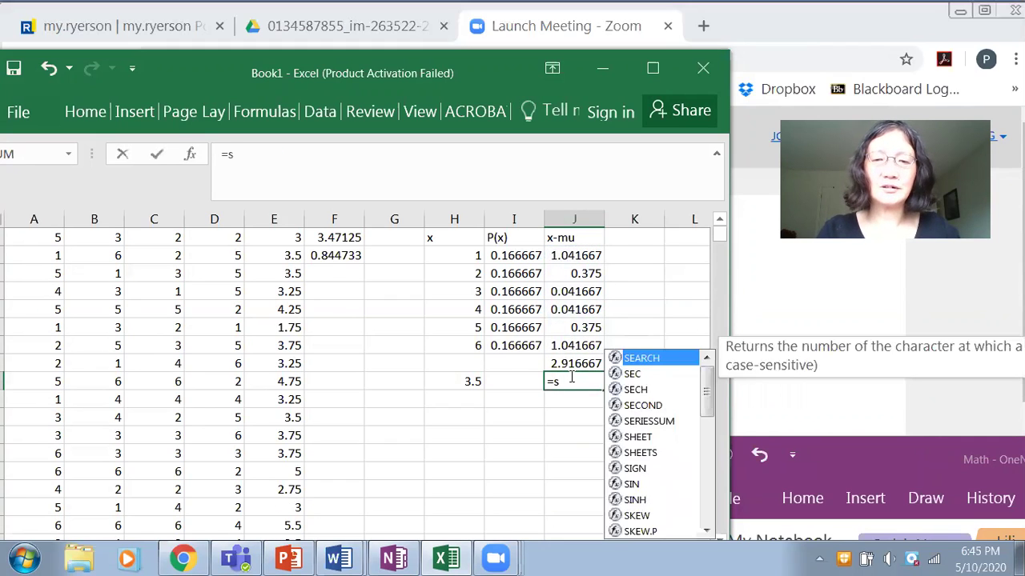
pyautogui.write('qrt(')
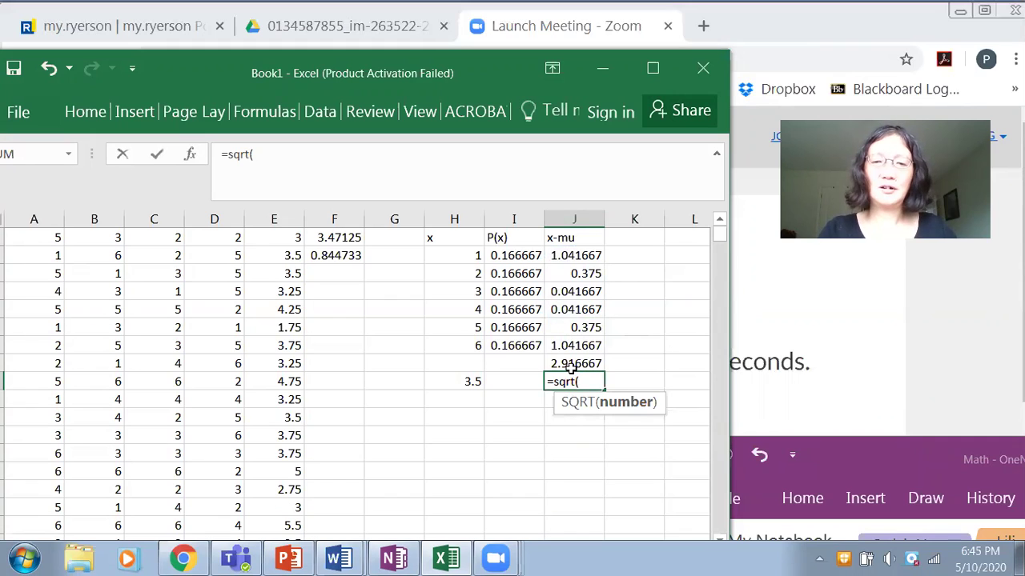
pyautogui.click(568, 364)
pyautogui.write(')')
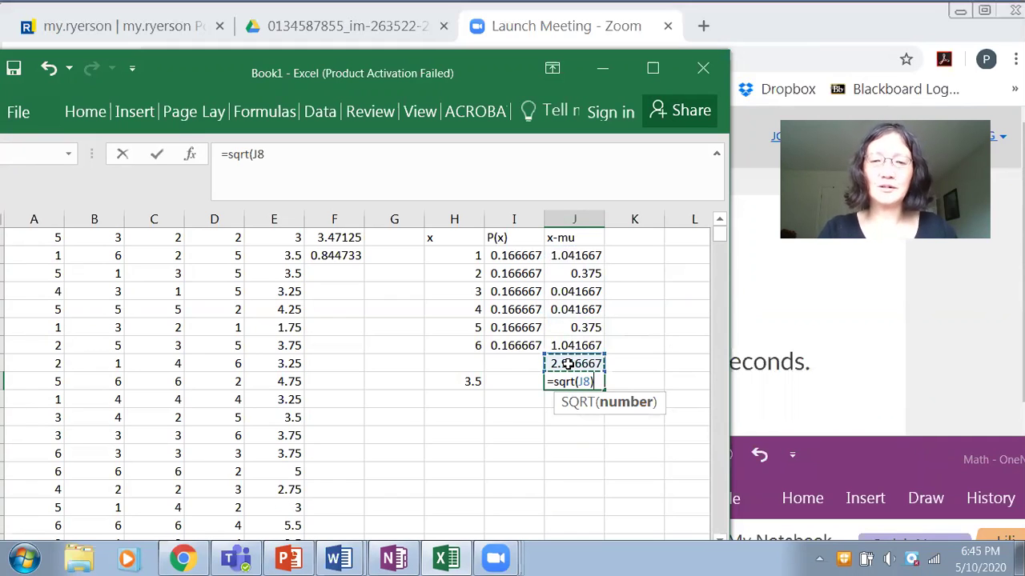
pyautogui.press('Return')
pyautogui.click(562, 386)
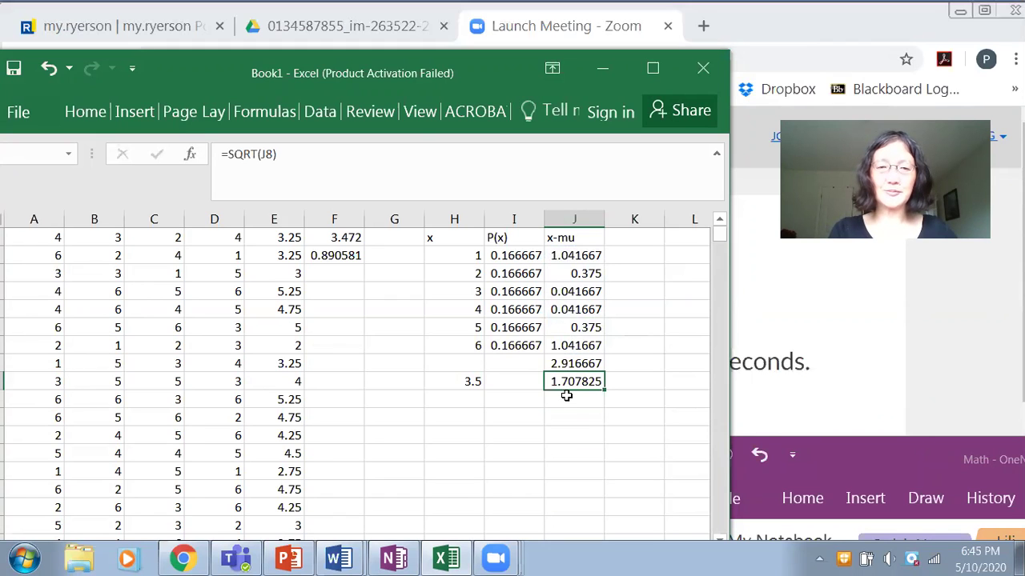
# Step: Bring the whole Excel window into view, capture it as a picture and paste it below the formulas on the OneNote Math page
pyautogui.moveTo(482, 65); pyautogui.dragTo(542, 38)
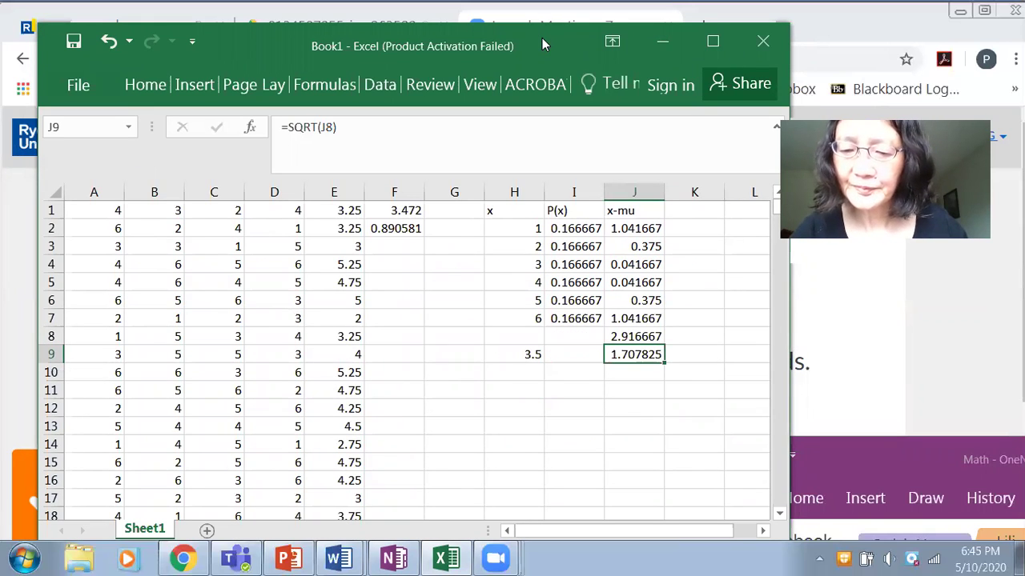
pyautogui.press('alt')
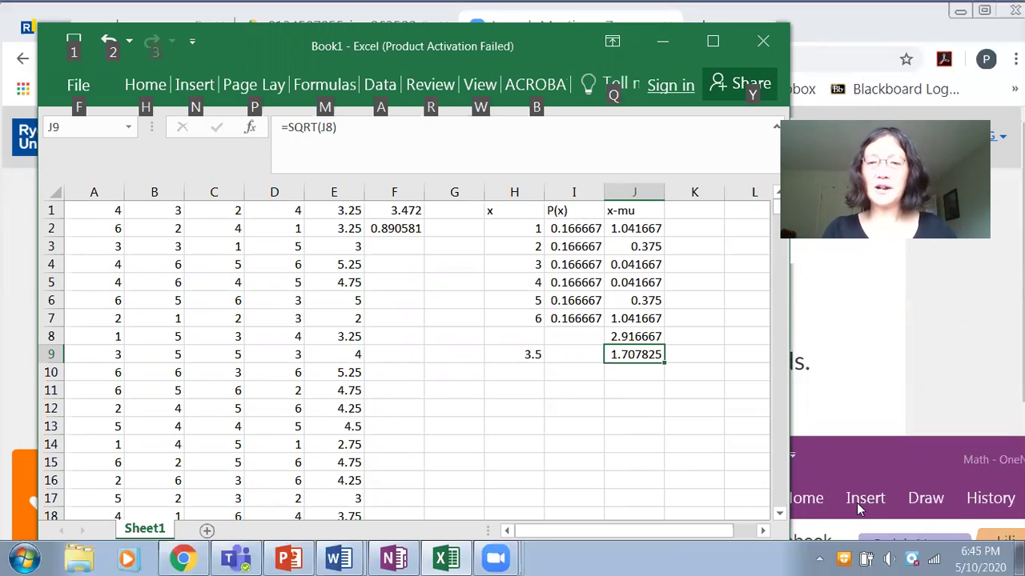
pyautogui.moveTo(859, 445); pyautogui.dragTo(202, 81)
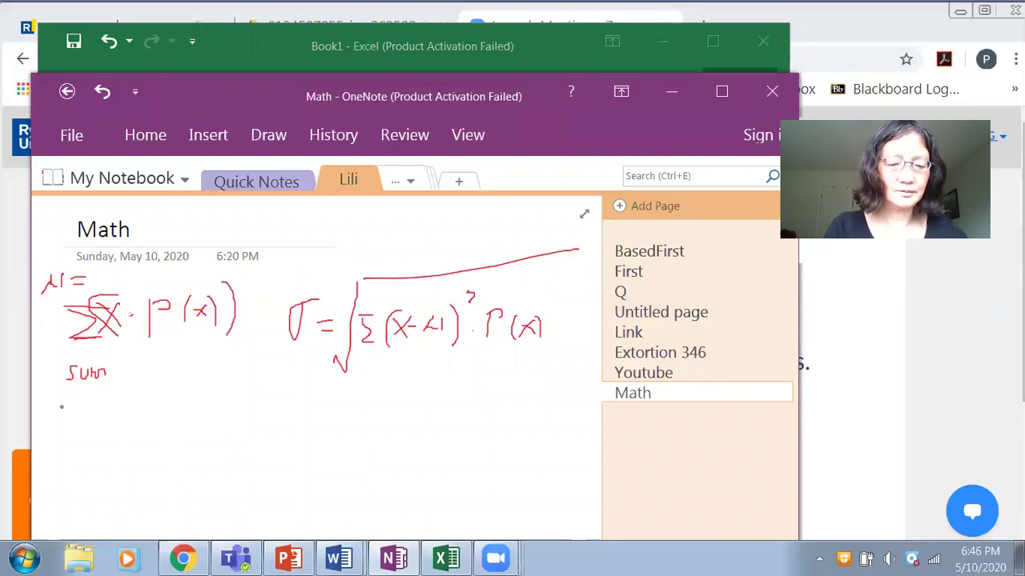
pyautogui.hotkey('ctrl', 'v')
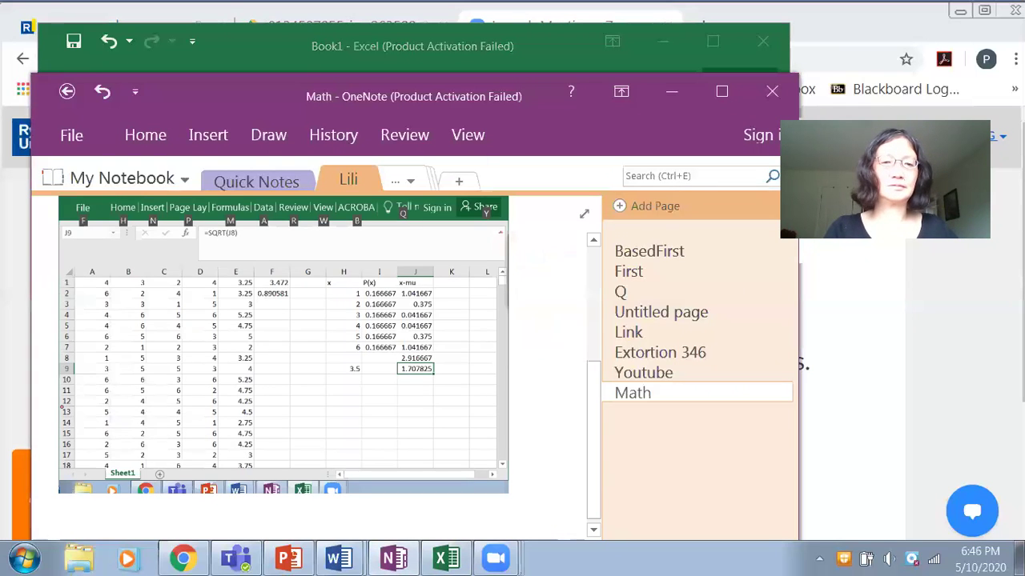
# Step: Maximize OneNote and enlarge the pasted worksheet picture to nearly the full width of the page
pyautogui.click(722, 92)
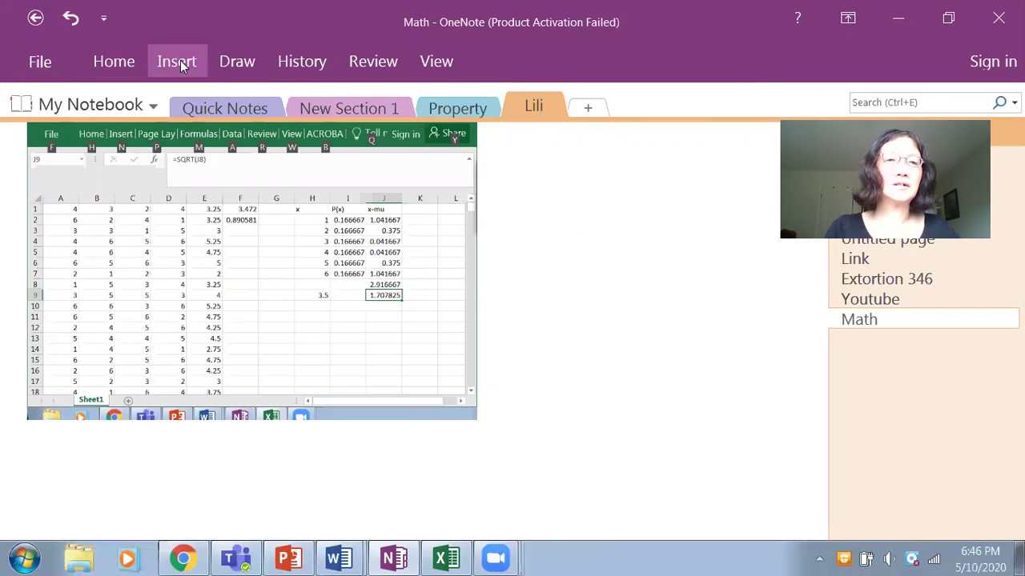
pyautogui.click(237, 62)
pyautogui.click(32, 124)
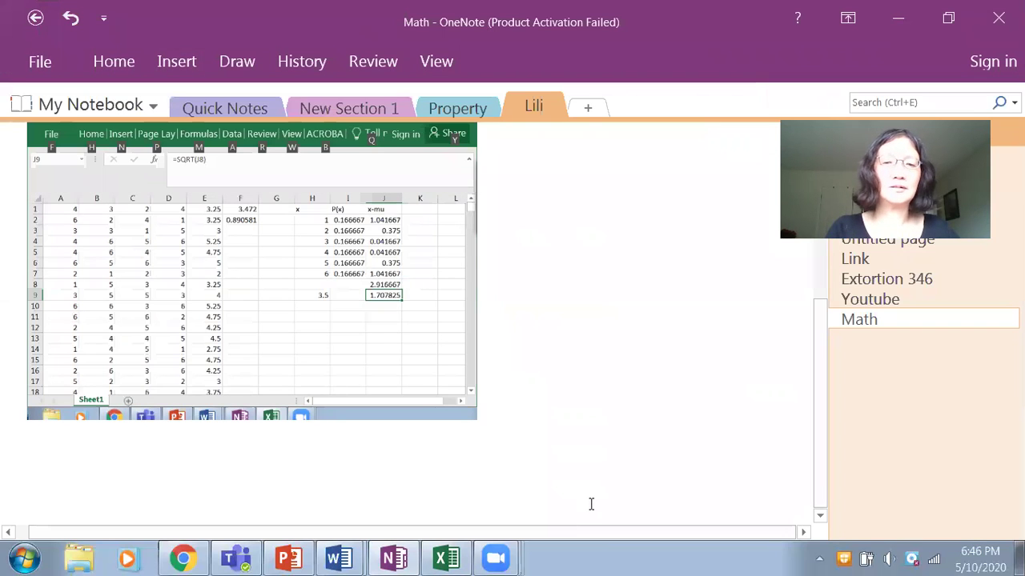
pyautogui.moveTo(478, 426); pyautogui.dragTo(814, 555)
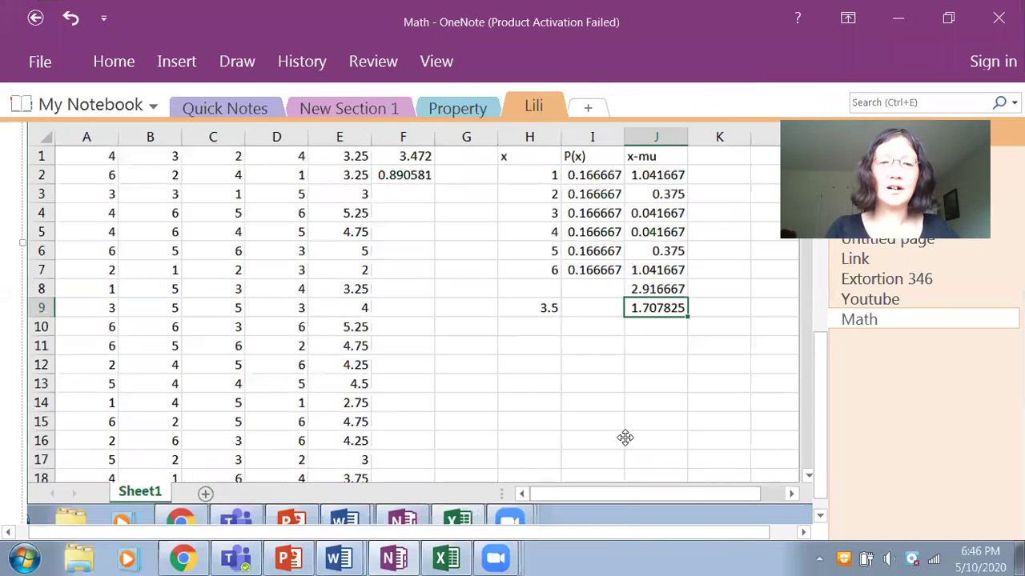
pyautogui.scroll(-2, 540, 359)
pyautogui.scroll(3, 541, 352)
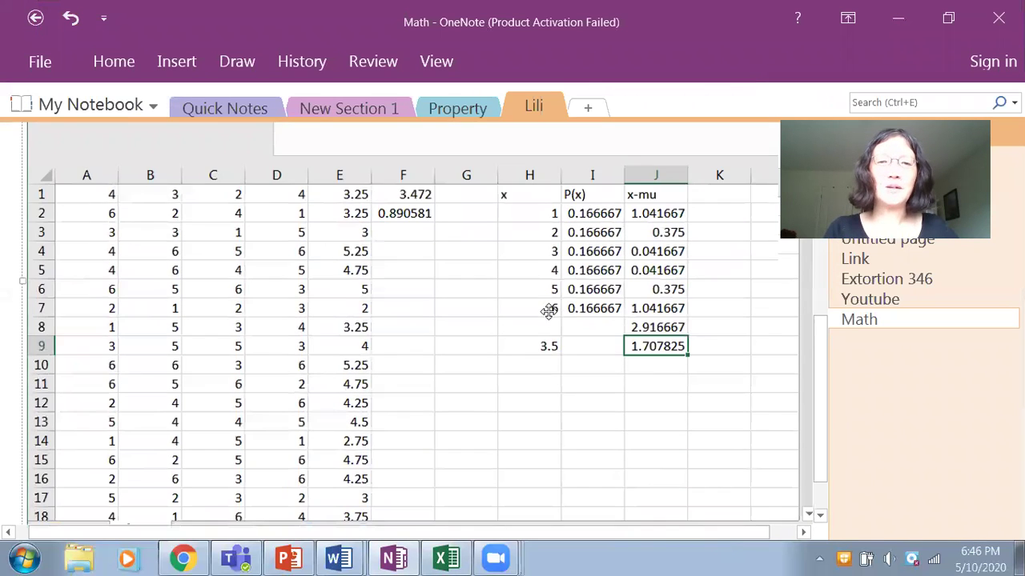
# Step: With the red pen, underline the F1 mean and the first averages in column E, labelling the first two x̄1 and x̄2
pyautogui.click(240, 63)
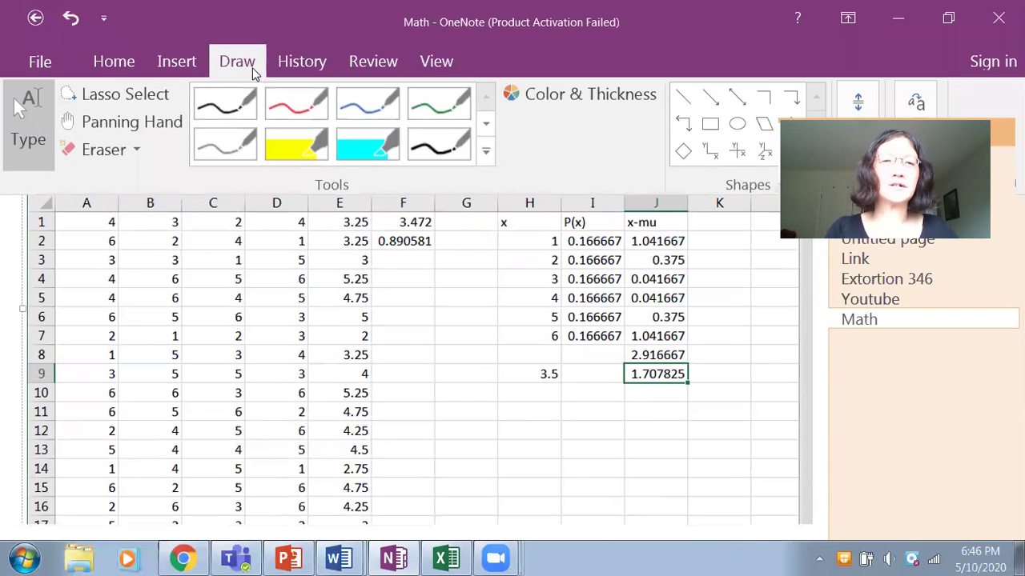
pyautogui.click(297, 122)
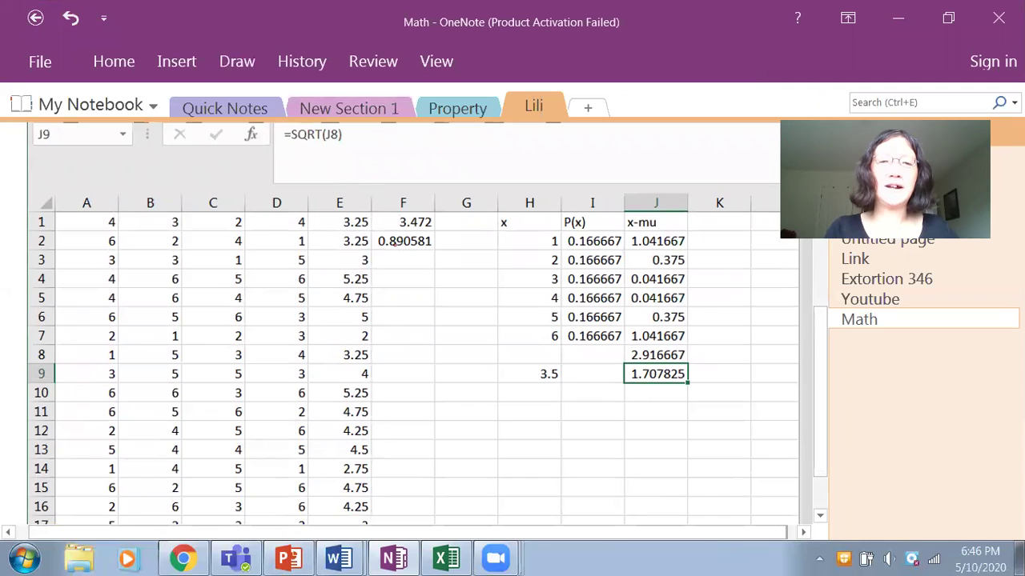
pyautogui.moveTo(392, 228); pyautogui.dragTo(436, 230)
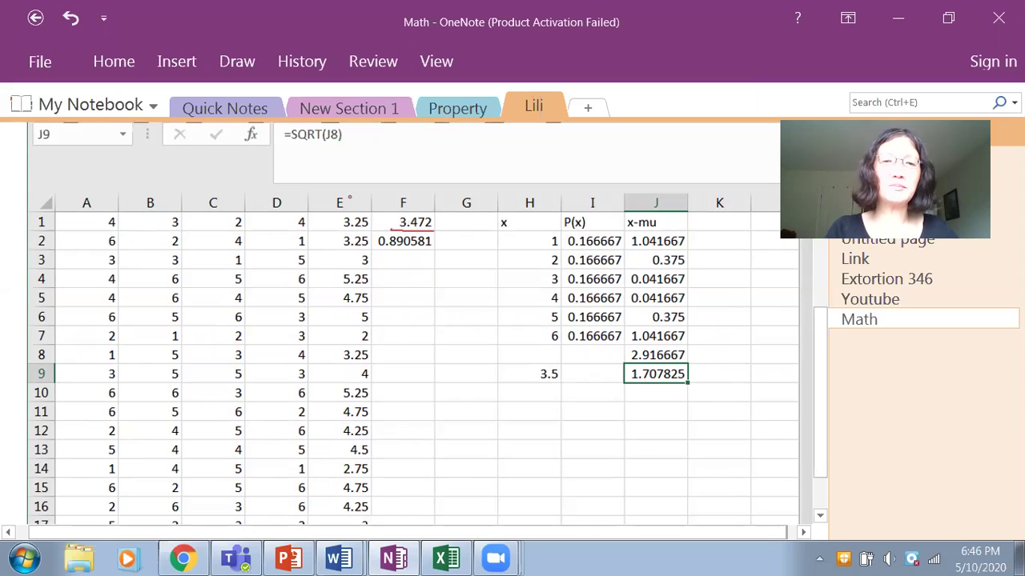
pyautogui.moveTo(336, 232)
pyautogui.mouseDown()
pyautogui.moveTo(365, 231)
pyautogui.moveTo(365, 269)
pyautogui.mouseUp()
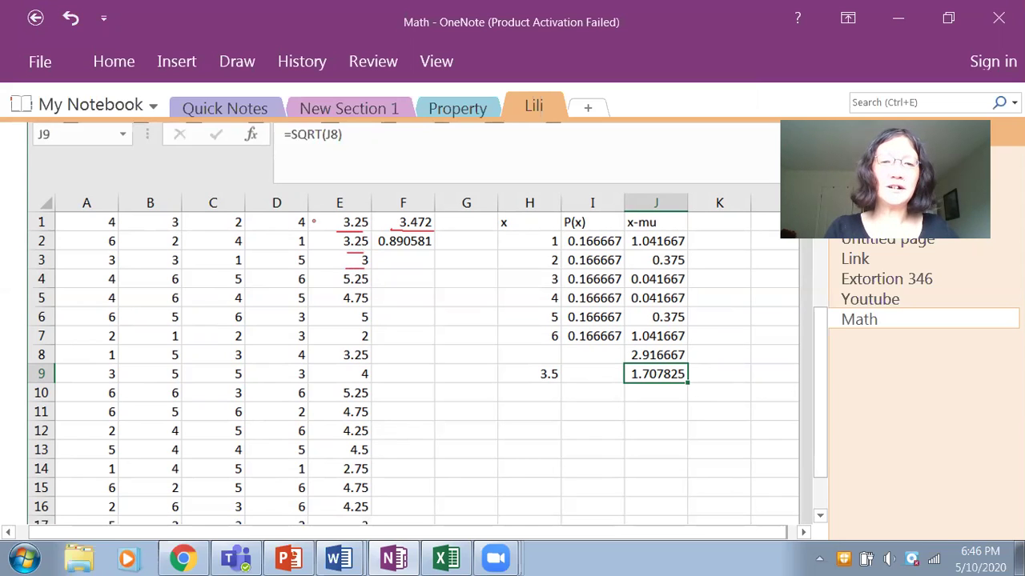
pyautogui.moveTo(313, 222); pyautogui.dragTo(320, 219)
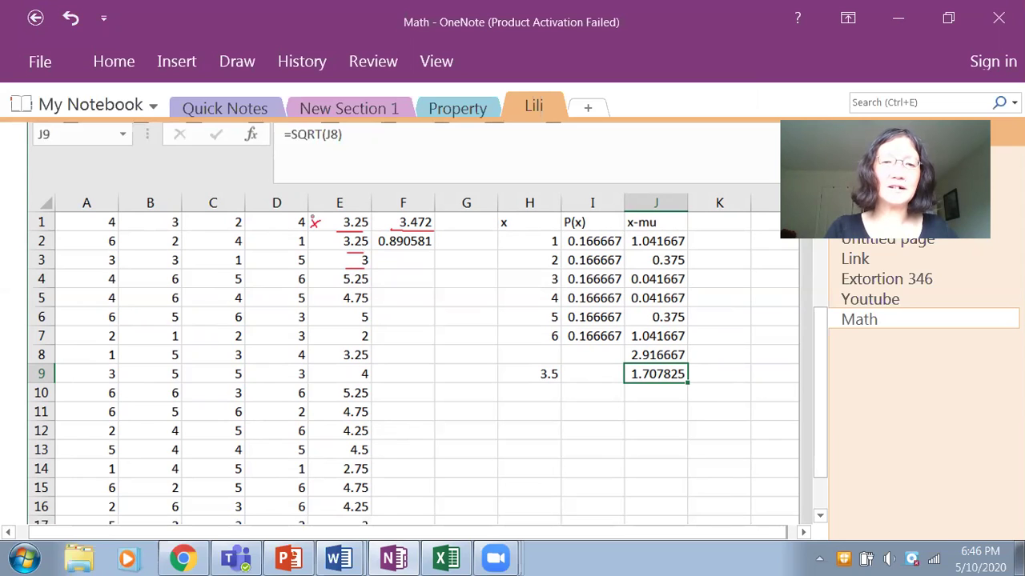
pyautogui.moveTo(320, 224)
pyautogui.mouseDown()
pyautogui.moveTo(311, 250)
pyautogui.moveTo(330, 251)
pyautogui.moveTo(325, 237)
pyautogui.mouseUp()
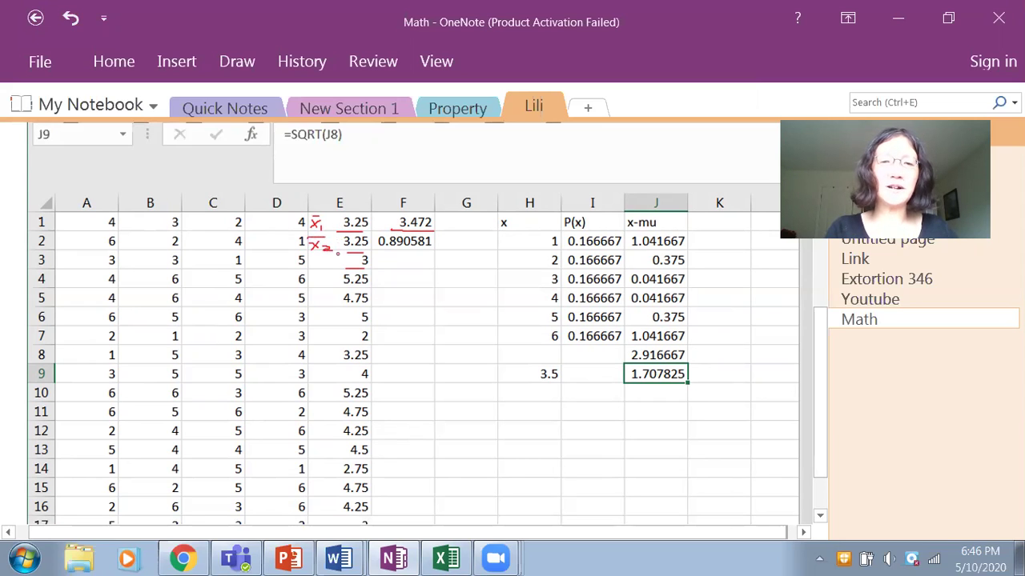
# Step: Box the F1 mean as μx̄ and the theoretical mean in H9 as μ, and handwrite μx̄ = μ below them
pyautogui.moveTo(400, 229); pyautogui.dragTo(419, 229)
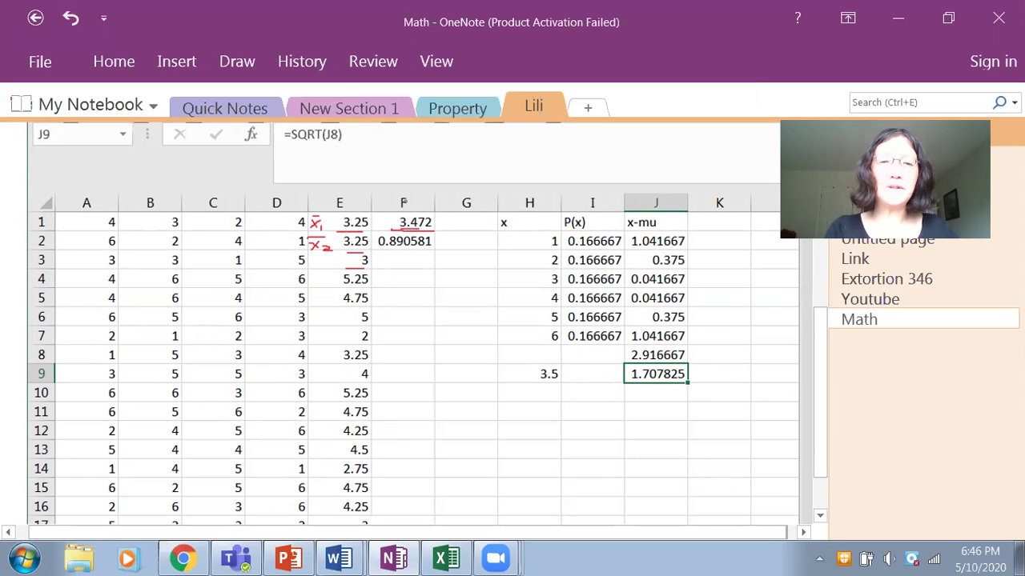
pyautogui.moveTo(369, 167)
pyautogui.mouseDown()
pyautogui.moveTo(364, 181)
pyautogui.moveTo(393, 184)
pyautogui.mouseUp()
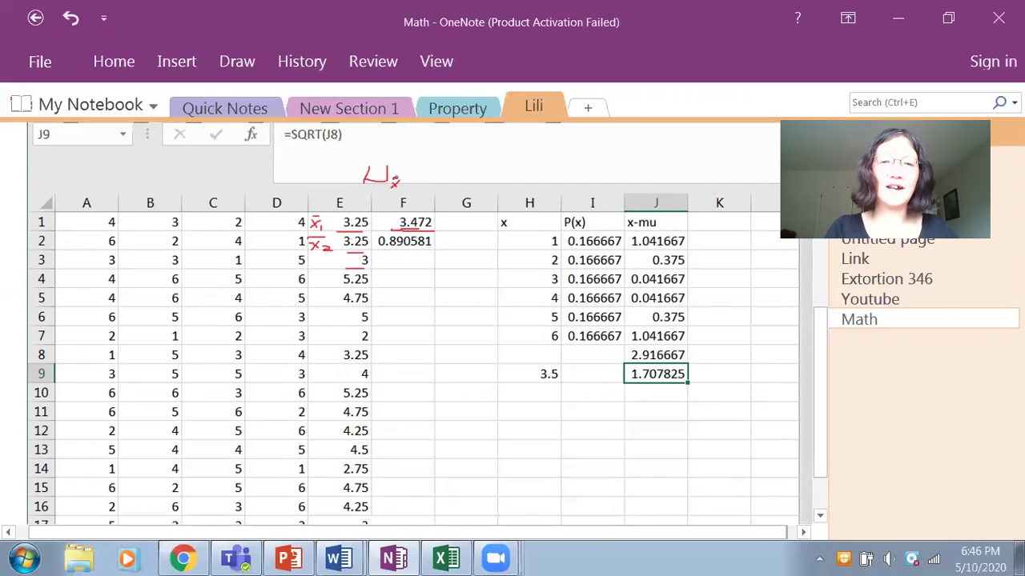
pyautogui.moveTo(395, 230)
pyautogui.mouseDown()
pyautogui.moveTo(395, 212)
pyautogui.moveTo(411, 206)
pyautogui.moveTo(431, 210)
pyautogui.moveTo(433, 225)
pyautogui.mouseUp()
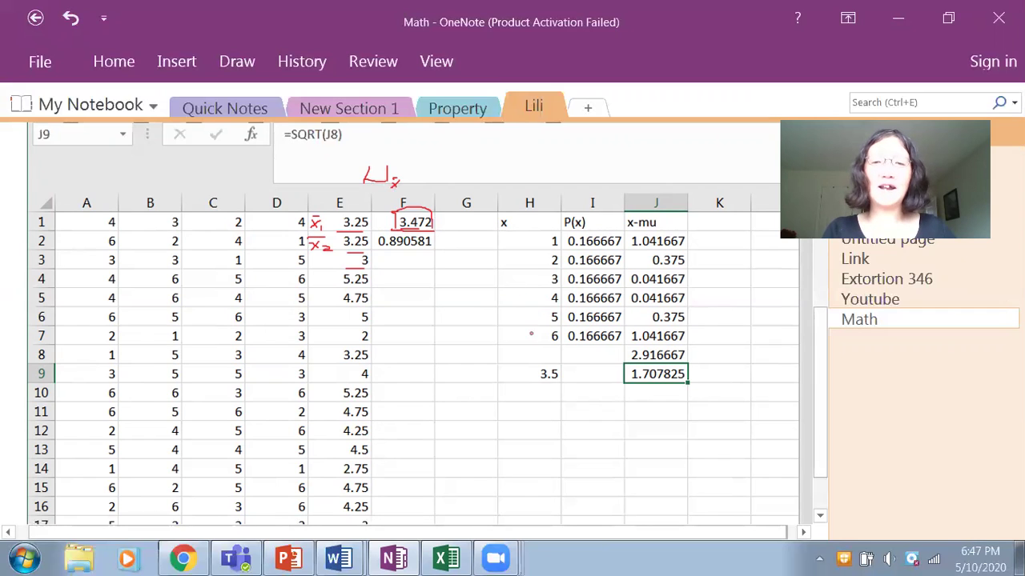
pyautogui.moveTo(523, 370)
pyautogui.mouseDown()
pyautogui.moveTo(529, 384)
pyautogui.moveTo(555, 384)
pyautogui.moveTo(563, 359)
pyautogui.moveTo(481, 384)
pyautogui.moveTo(522, 380)
pyautogui.mouseUp()
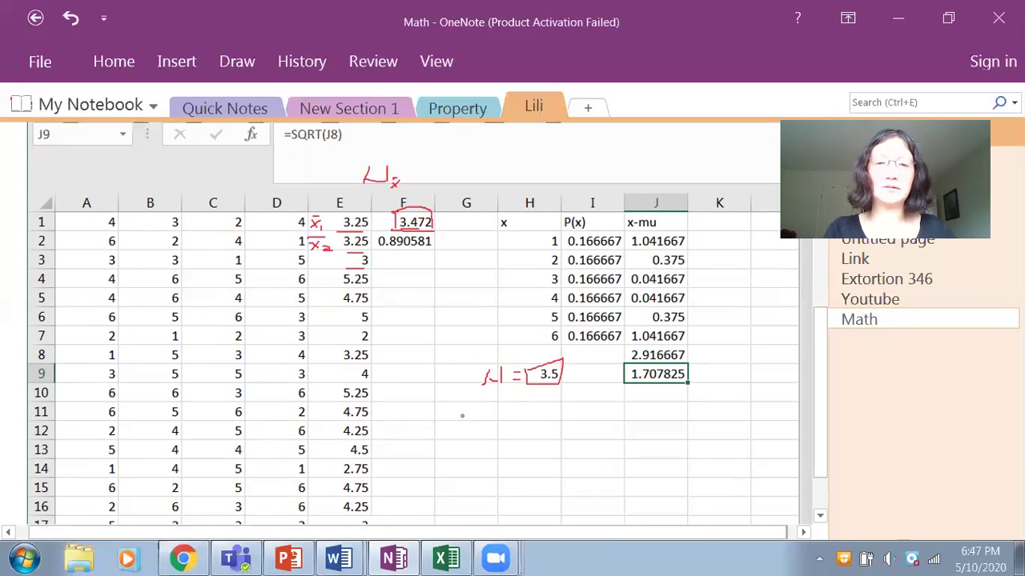
pyautogui.moveTo(454, 413)
pyautogui.mouseDown()
pyautogui.moveTo(446, 435)
pyautogui.moveTo(463, 428)
pyautogui.moveTo(472, 449)
pyautogui.moveTo(482, 433)
pyautogui.moveTo(522, 422)
pyautogui.moveTo(517, 434)
pyautogui.moveTo(526, 442)
pyautogui.moveTo(543, 429)
pyautogui.moveTo(546, 441)
pyautogui.mouseUp()
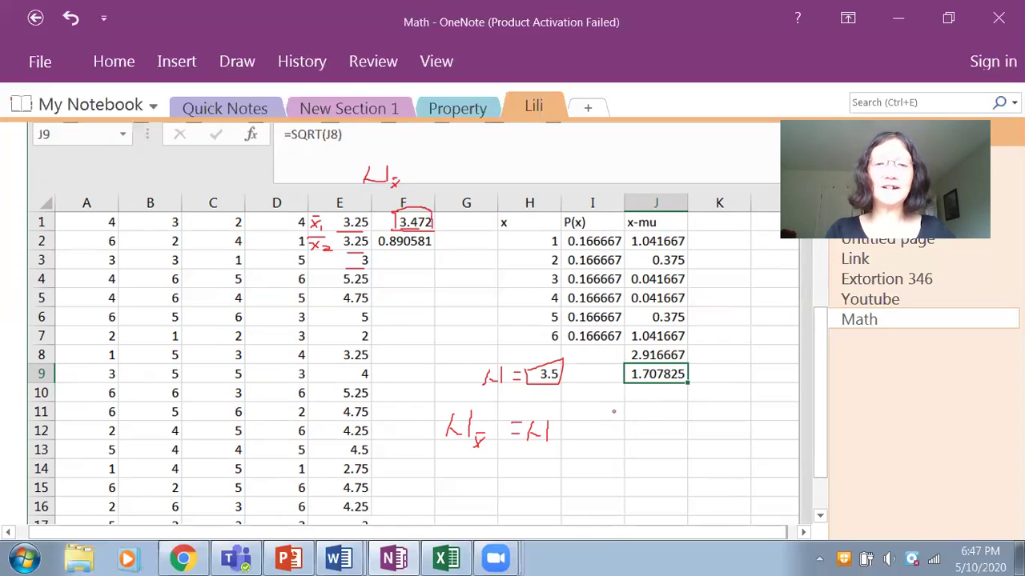
# Step: Underline the two standard deviations in F2 and J9, labelling F2 as σx̄ and J9 as σ =
pyautogui.moveTo(380, 253); pyautogui.dragTo(421, 252)
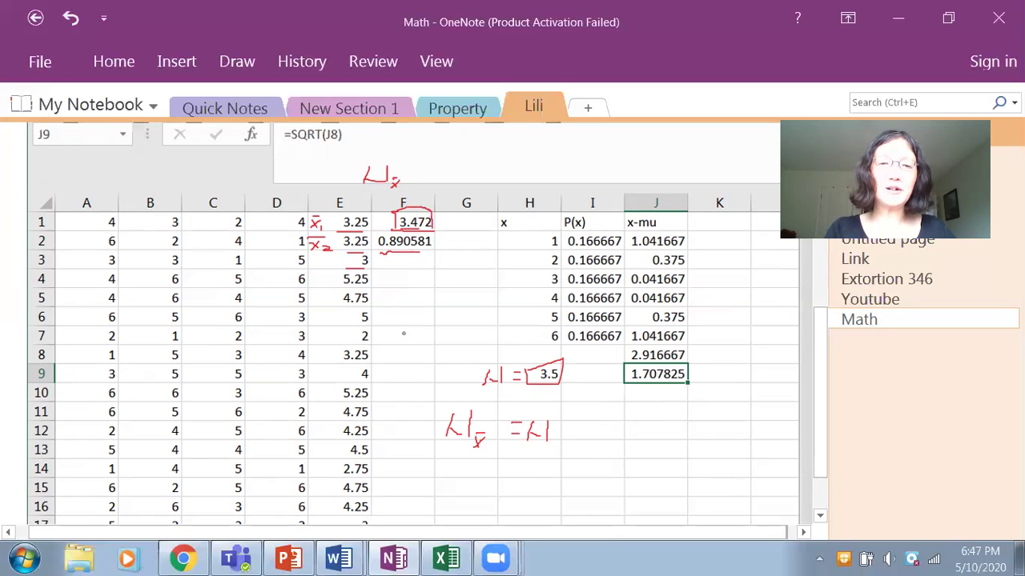
pyautogui.moveTo(393, 271)
pyautogui.mouseDown()
pyautogui.moveTo(389, 294)
pyautogui.moveTo(392, 270)
pyautogui.moveTo(406, 272)
pyautogui.moveTo(404, 302)
pyautogui.moveTo(414, 291)
pyautogui.mouseUp()
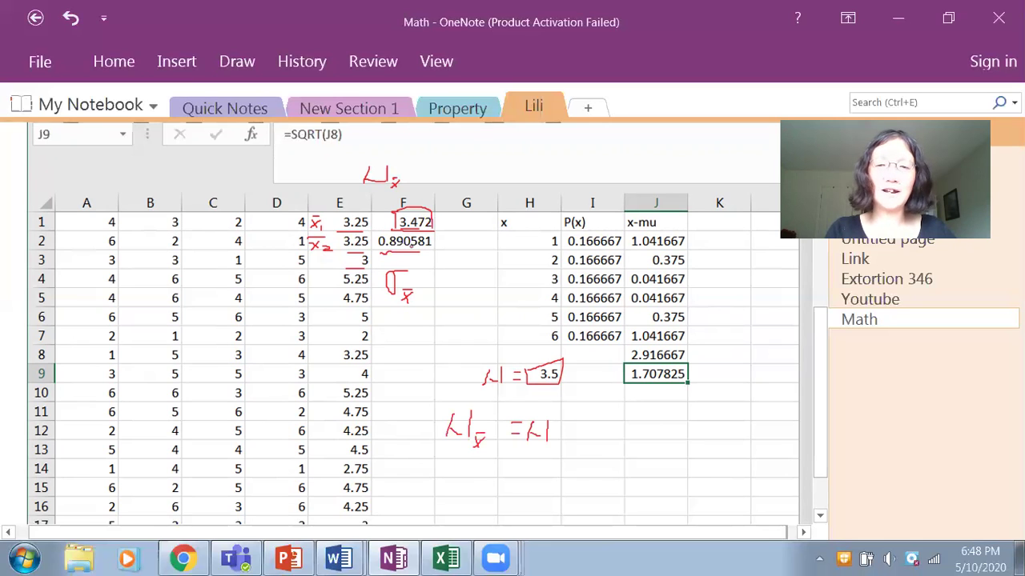
pyautogui.moveTo(628, 385); pyautogui.dragTo(695, 381)
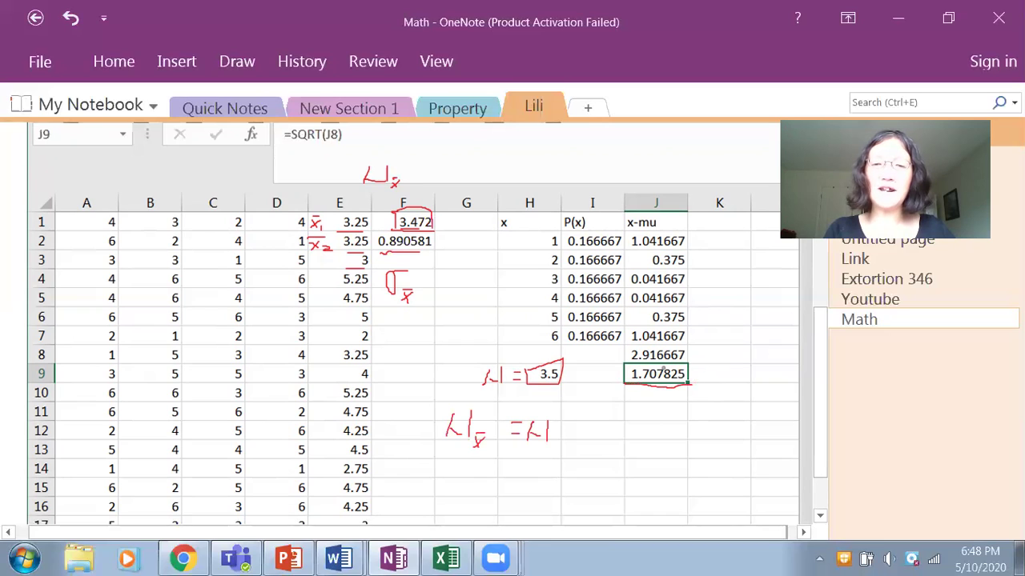
pyautogui.moveTo(588, 381)
pyautogui.mouseDown()
pyautogui.moveTo(587, 364)
pyautogui.moveTo(599, 365)
pyautogui.moveTo(592, 381)
pyautogui.moveTo(583, 369)
pyautogui.moveTo(597, 364)
pyautogui.moveTo(614, 380)
pyautogui.mouseUp()
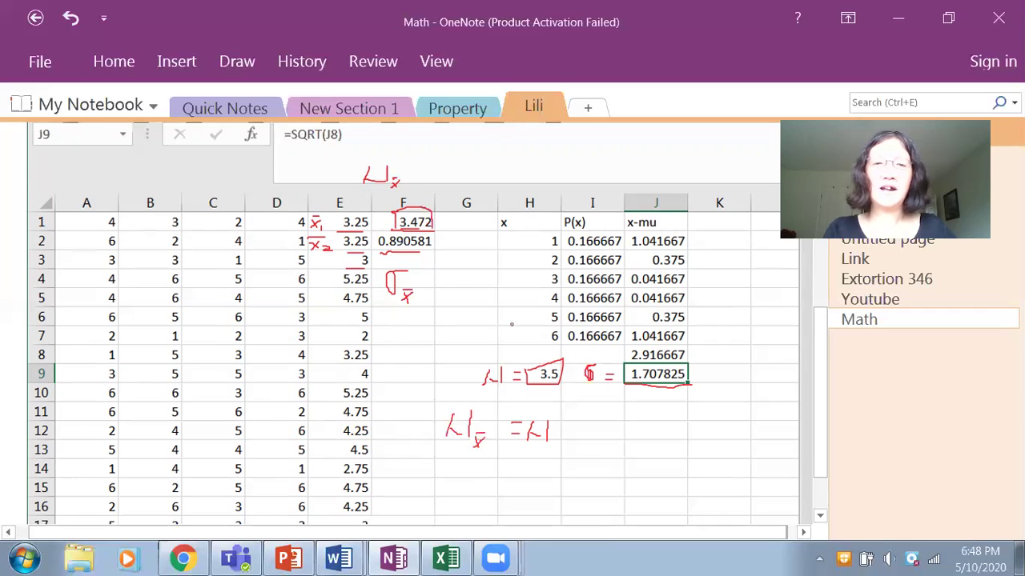
# Step: Box the four dice rolls in row 1 (A1 to D1) and handwrite n = 4 above them
pyautogui.moveTo(92, 216)
pyautogui.mouseDown()
pyautogui.moveTo(128, 237)
pyautogui.moveTo(305, 232)
pyautogui.moveTo(307, 218)
pyautogui.moveTo(91, 217)
pyautogui.mouseUp()
pyautogui.moveTo(147, 189)
pyautogui.mouseDown()
pyautogui.moveTo(182, 174)
pyautogui.moveTo(184, 189)
pyautogui.mouseUp()
pyautogui.moveTo(197, 171); pyautogui.dragTo(195, 193)
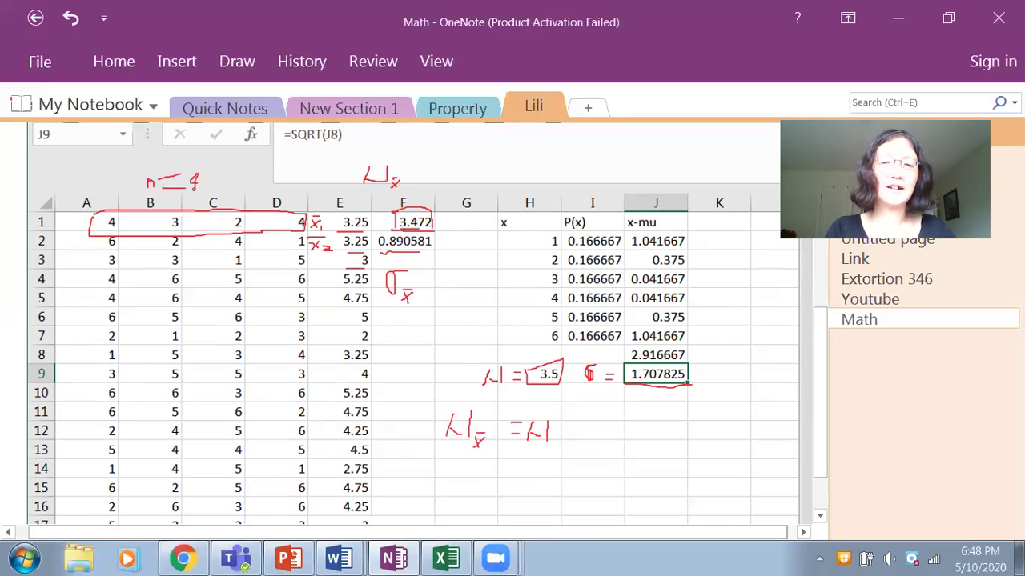
# Step: Handwrite σ/√n = 1.7078/2 in red below the standard deviation in J9
pyautogui.moveTo(647, 411)
pyautogui.mouseDown()
pyautogui.moveTo(652, 420)
pyautogui.moveTo(633, 417)
pyautogui.moveTo(669, 408)
pyautogui.mouseUp()
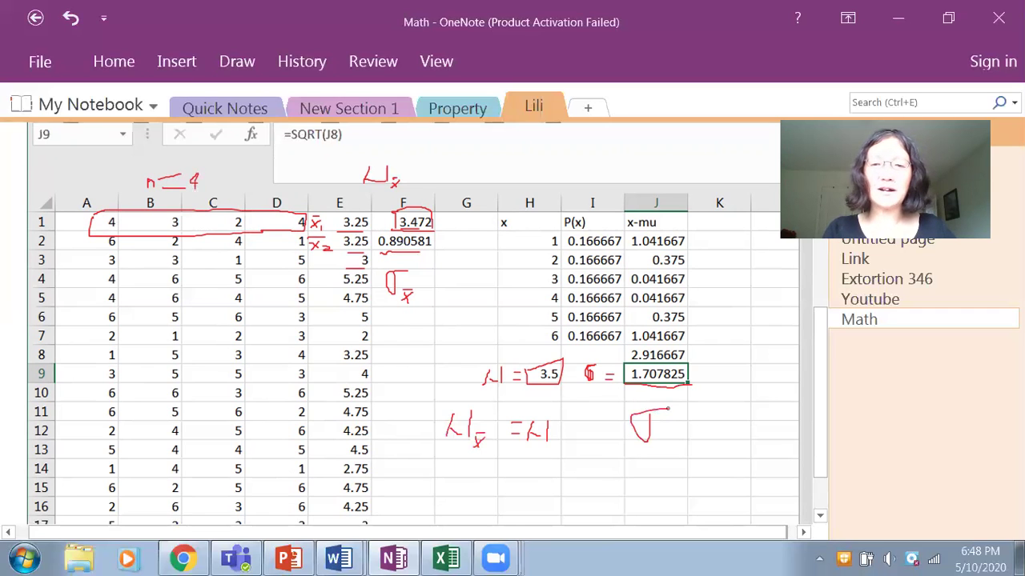
pyautogui.moveTo(621, 458)
pyautogui.mouseDown()
pyautogui.moveTo(648, 453)
pyautogui.moveTo(650, 463)
pyautogui.moveTo(620, 492)
pyautogui.mouseUp()
pyautogui.moveTo(620, 491)
pyautogui.mouseDown()
pyautogui.moveTo(615, 482)
pyautogui.moveTo(629, 488)
pyautogui.moveTo(639, 477)
pyautogui.moveTo(647, 490)
pyautogui.mouseUp()
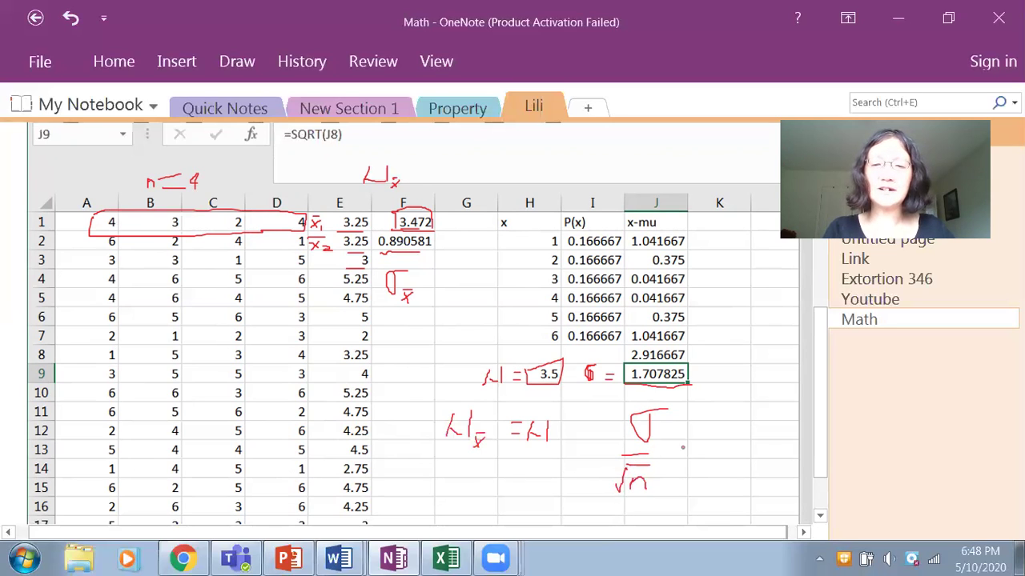
pyautogui.moveTo(671, 447); pyautogui.dragTo(685, 448)
pyautogui.moveTo(672, 458)
pyautogui.mouseDown()
pyautogui.moveTo(701, 440)
pyautogui.moveTo(702, 450)
pyautogui.moveTo(724, 450)
pyautogui.moveTo(751, 424)
pyautogui.moveTo(755, 445)
pyautogui.moveTo(759, 429)
pyautogui.mouseUp()
pyautogui.click(708, 445)
pyautogui.moveTo(700, 463); pyautogui.dragTo(783, 463)
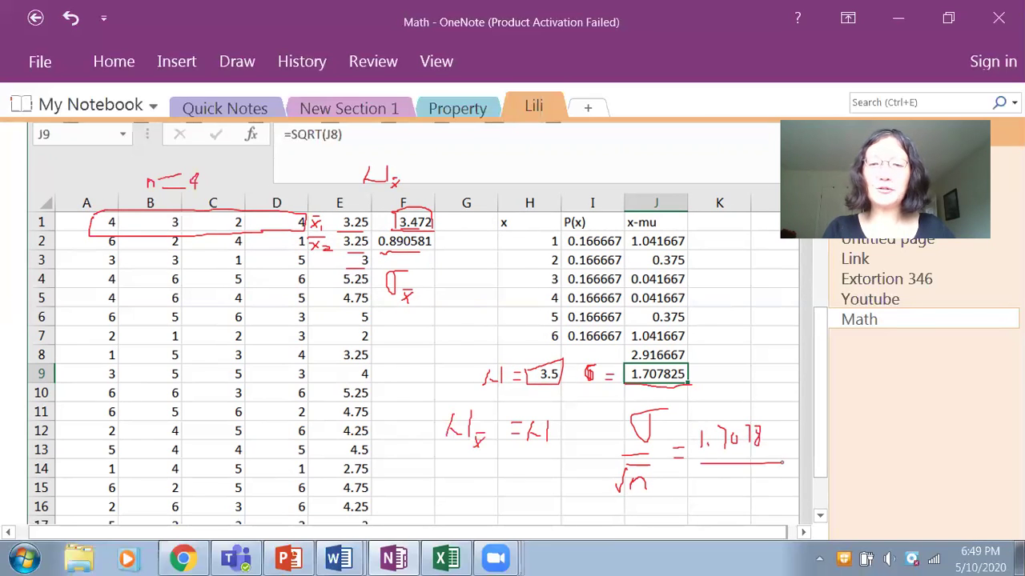
pyautogui.moveTo(727, 480)
pyautogui.mouseDown()
pyautogui.moveTo(729, 491)
pyautogui.moveTo(742, 491)
pyautogui.mouseUp()
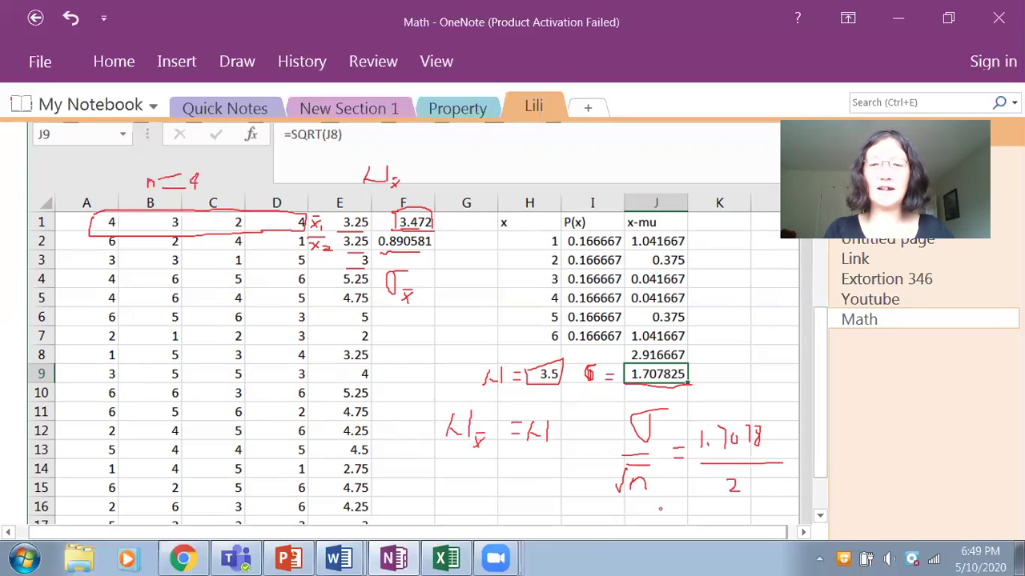
# Step: Handwrite the quotient = 0.8539 in red beneath the 1.7078/2 fraction
pyautogui.moveTo(677, 505)
pyautogui.mouseDown()
pyautogui.moveTo(690, 499)
pyautogui.moveTo(703, 516)
pyautogui.moveTo(727, 502)
pyautogui.moveTo(726, 514)
pyautogui.moveTo(728, 497)
pyautogui.mouseUp()
pyautogui.click(717, 511)
pyautogui.click(741, 498)
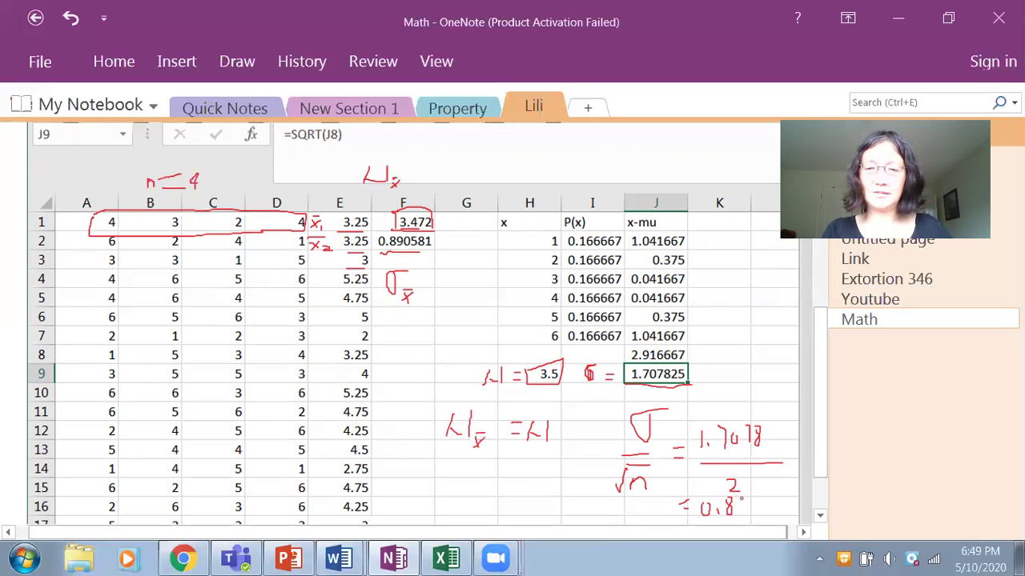
pyautogui.moveTo(740, 498)
pyautogui.mouseDown()
pyautogui.moveTo(735, 515)
pyautogui.moveTo(753, 498)
pyautogui.moveTo(754, 515)
pyautogui.moveTo(770, 497)
pyautogui.moveTo(775, 515)
pyautogui.mouseUp()
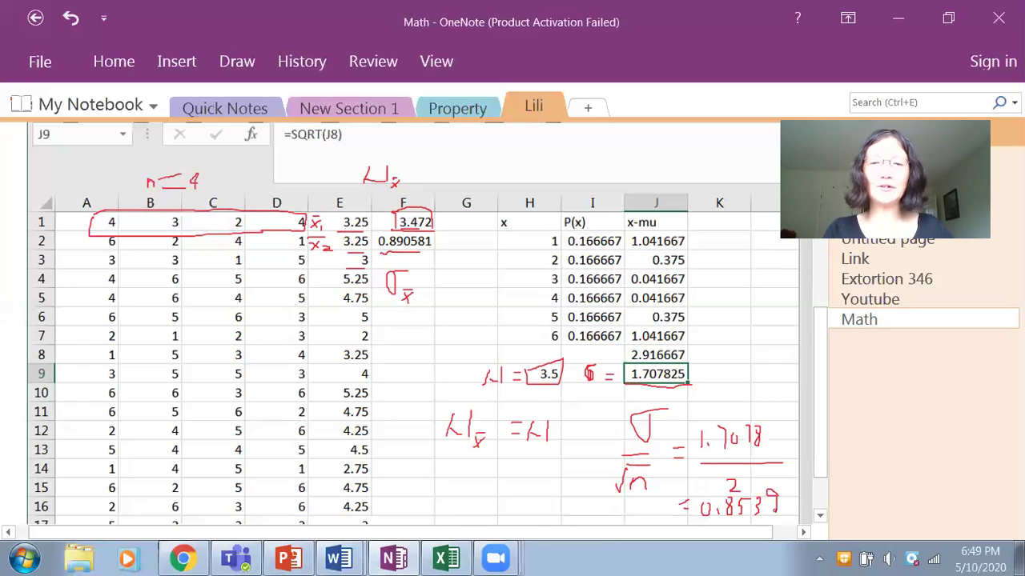
# Step: Highlight the simulated standard deviation in F2 and the handwritten 0.8539 in yellow
pyautogui.click(247, 62)
pyautogui.click(304, 144)
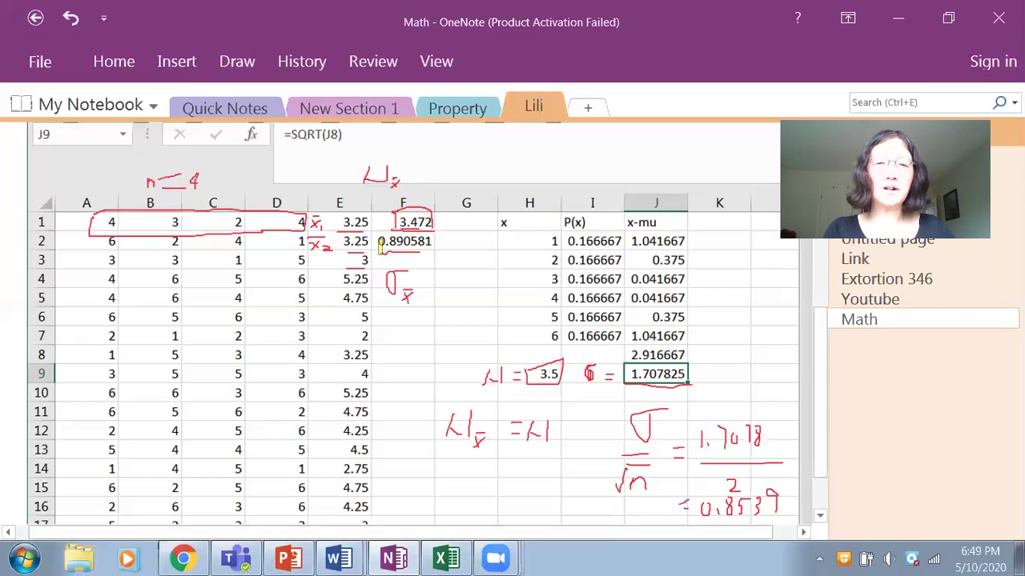
pyautogui.moveTo(375, 242); pyautogui.dragTo(446, 241)
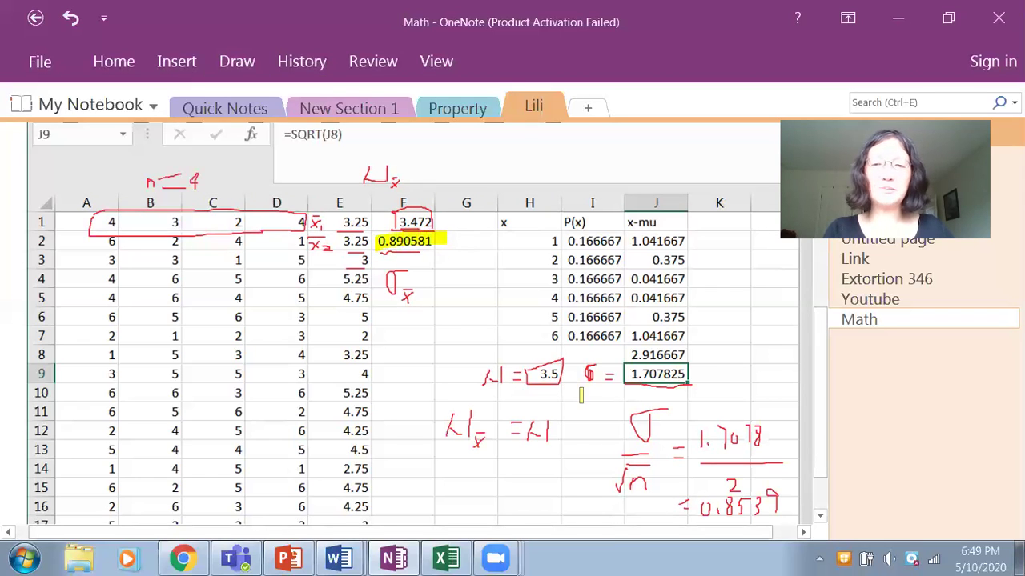
pyautogui.moveTo(688, 507); pyautogui.dragTo(783, 499)
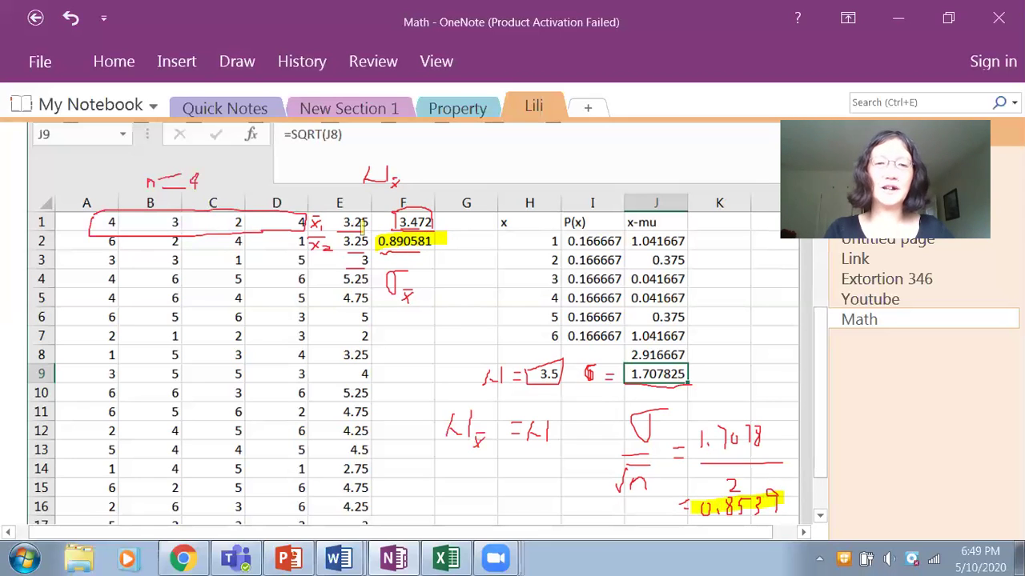
# Step: With the red pen, handwrite σx̄ = σ/√n below μx̄ = μ and draw a downward arrow to column E's header
pyautogui.click(244, 69)
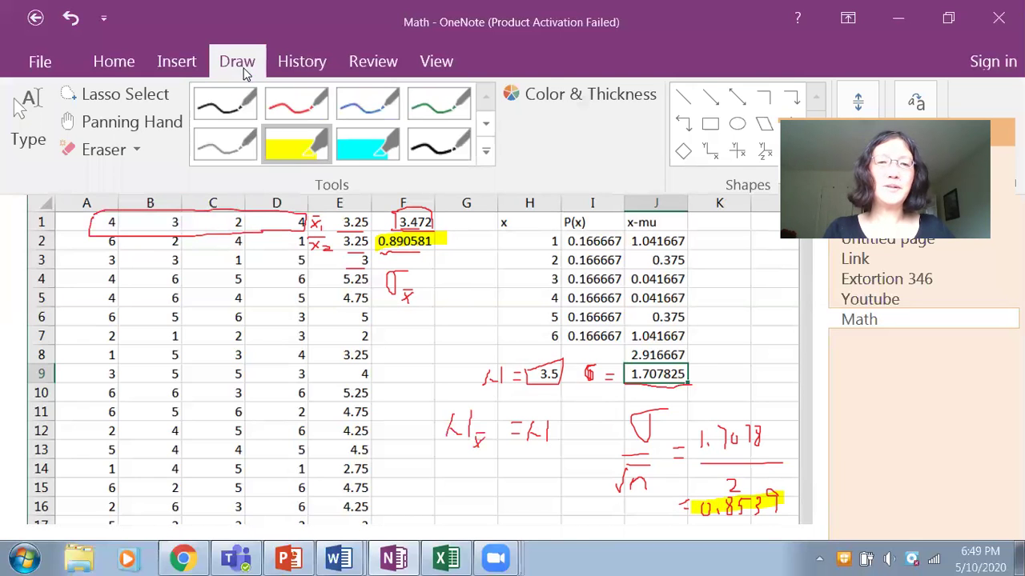
pyautogui.click(282, 112)
pyautogui.moveTo(459, 462); pyautogui.dragTo(472, 459)
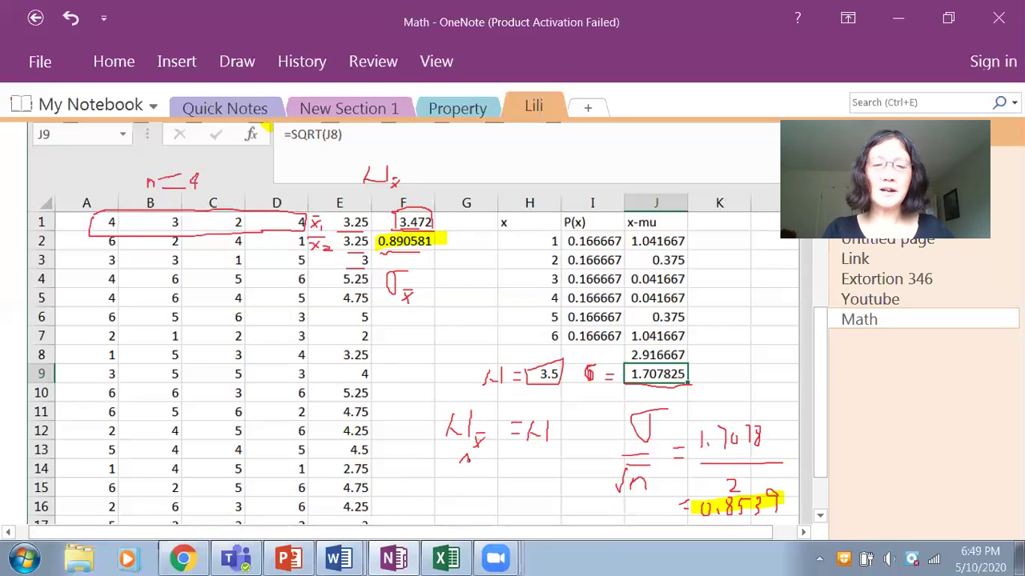
pyautogui.moveTo(466, 457)
pyautogui.mouseDown()
pyautogui.moveTo(469, 473)
pyautogui.moveTo(454, 465)
pyautogui.moveTo(485, 453)
pyautogui.moveTo(488, 491)
pyautogui.moveTo(473, 492)
pyautogui.moveTo(486, 472)
pyautogui.moveTo(535, 480)
pyautogui.mouseUp()
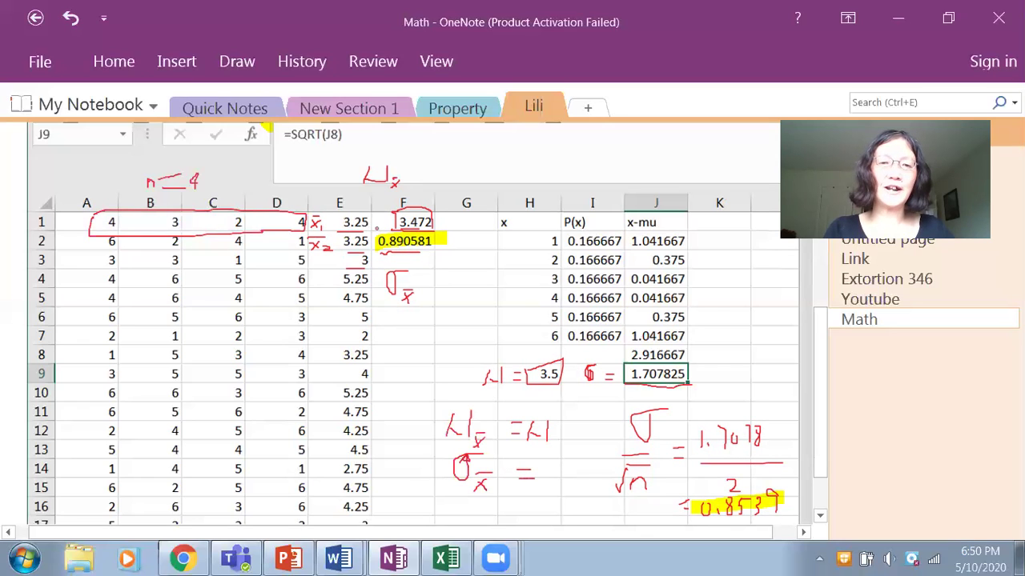
pyautogui.moveTo(337, 181); pyautogui.dragTo(340, 205)
pyautogui.moveTo(570, 450)
pyautogui.mouseDown()
pyautogui.moveTo(570, 464)
pyautogui.moveTo(560, 447)
pyautogui.moveTo(581, 447)
pyautogui.mouseUp()
pyautogui.moveTo(547, 485)
pyautogui.mouseDown()
pyautogui.moveTo(571, 478)
pyautogui.moveTo(551, 514)
pyautogui.moveTo(545, 506)
pyautogui.moveTo(569, 500)
pyautogui.moveTo(579, 511)
pyautogui.mouseUp()
pyautogui.click(562, 502)
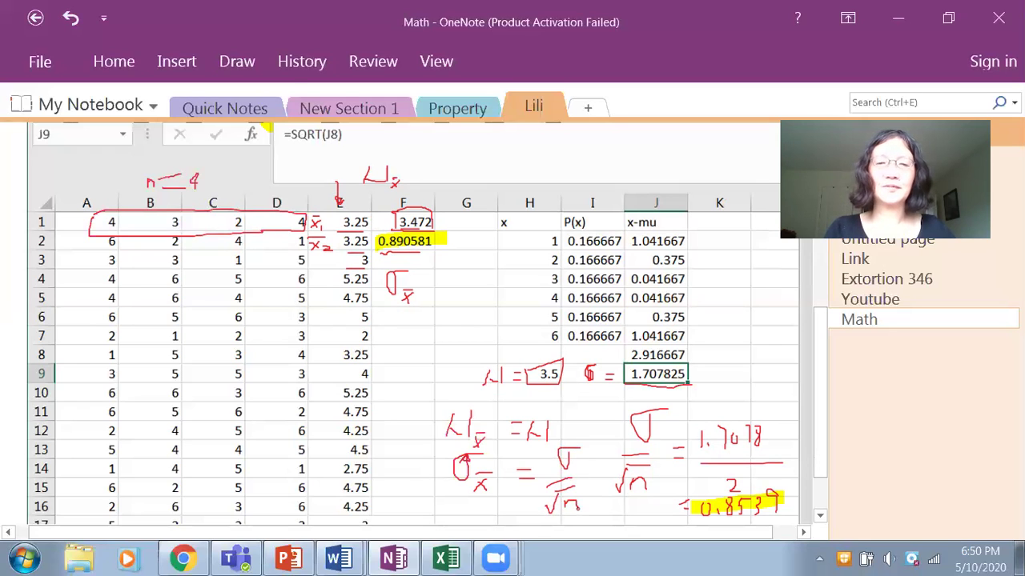
# Step: With the blue pen, box the two formulas μx̄ = μ and σx̄ = σ/√n together and underline the first one
pyautogui.click(244, 67)
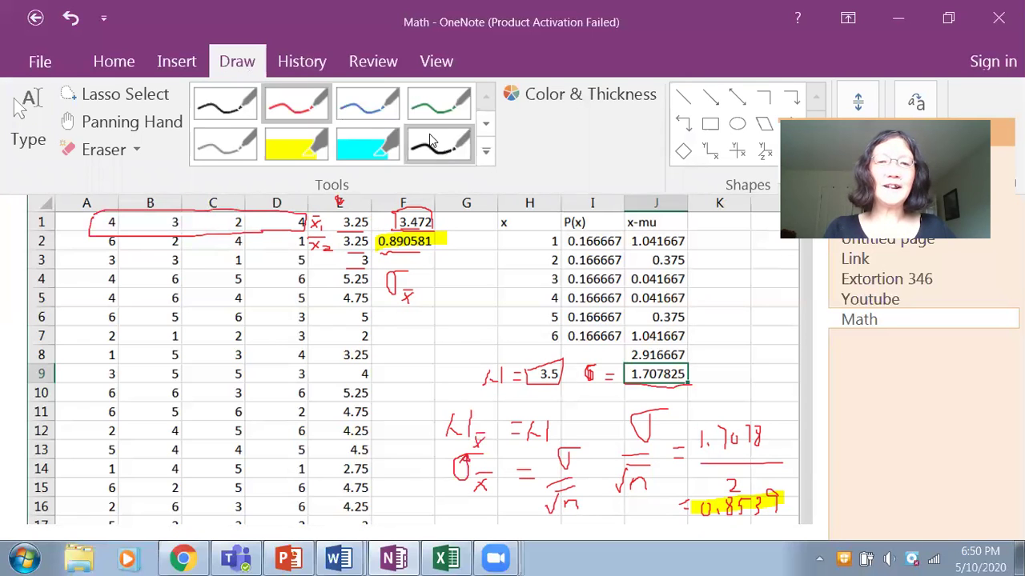
pyautogui.click(369, 114)
pyautogui.moveTo(422, 405); pyautogui.dragTo(422, 509)
pyautogui.moveTo(422, 405)
pyautogui.mouseDown()
pyautogui.moveTo(608, 403)
pyautogui.moveTo(600, 519)
pyautogui.moveTo(421, 509)
pyautogui.mouseUp()
pyautogui.moveTo(437, 447); pyautogui.dragTo(580, 434)
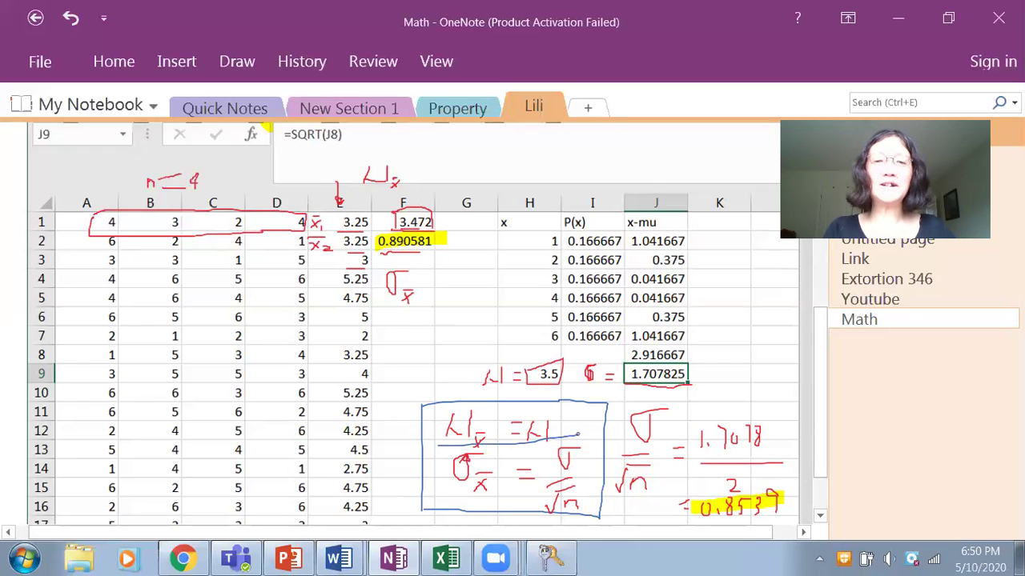